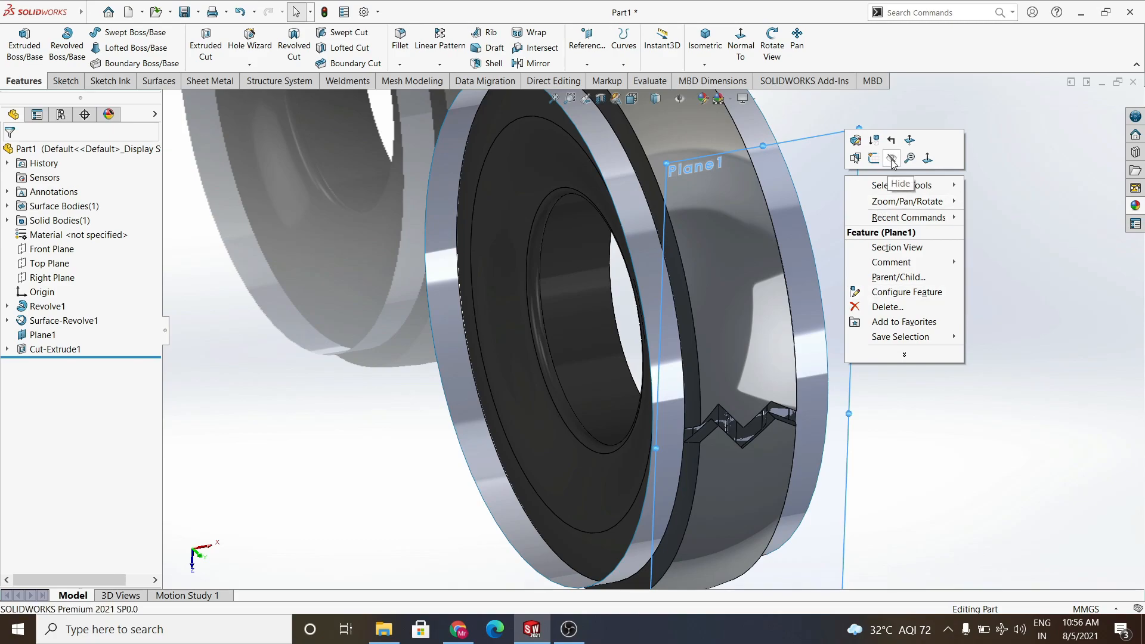
Hide the reference plane and the revolved surface body so only the solid tire is displayed
click(34, 322)
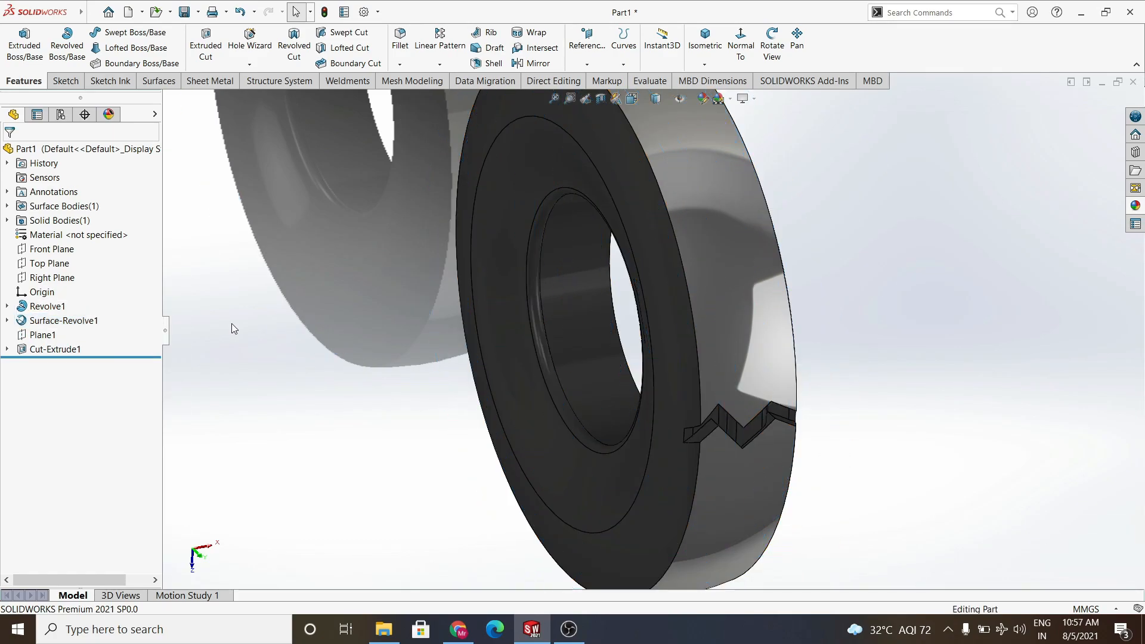
scroll(746, 442, down, 5)
scroll(782, 402, up, 3)
scroll(383, 361, up, 2)
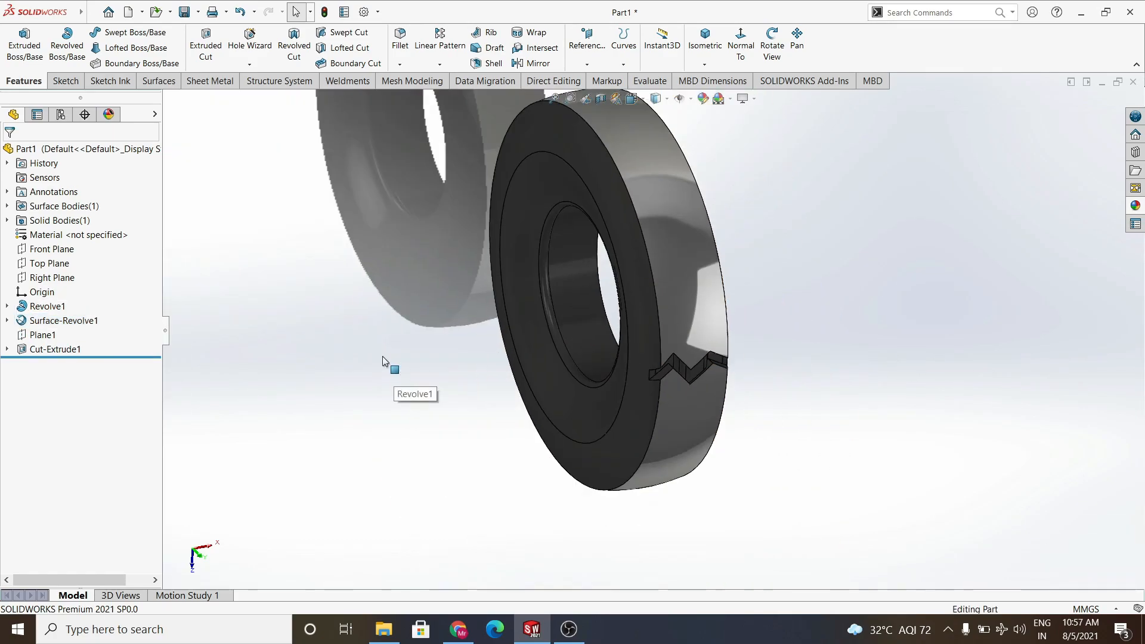
Start a circular pattern with the zigzag tread cut, Cut-Extrude1, as the feature to repeat
click(439, 64)
click(459, 91)
scroll(731, 361, down, 3)
scroll(422, 338, up, 4)
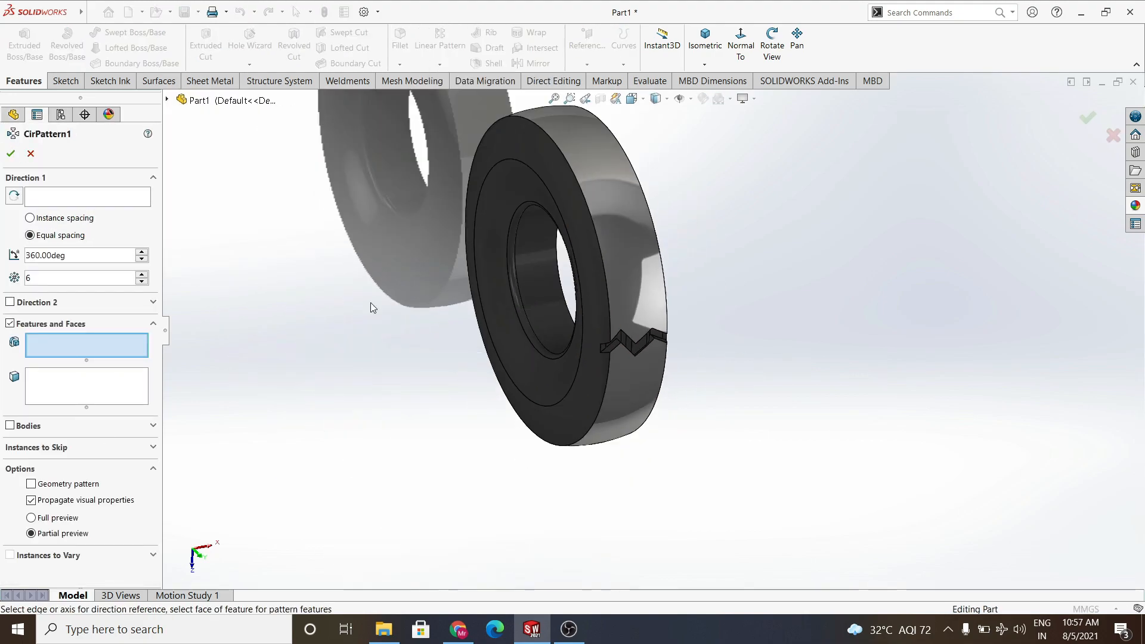
click(168, 100)
click(229, 301)
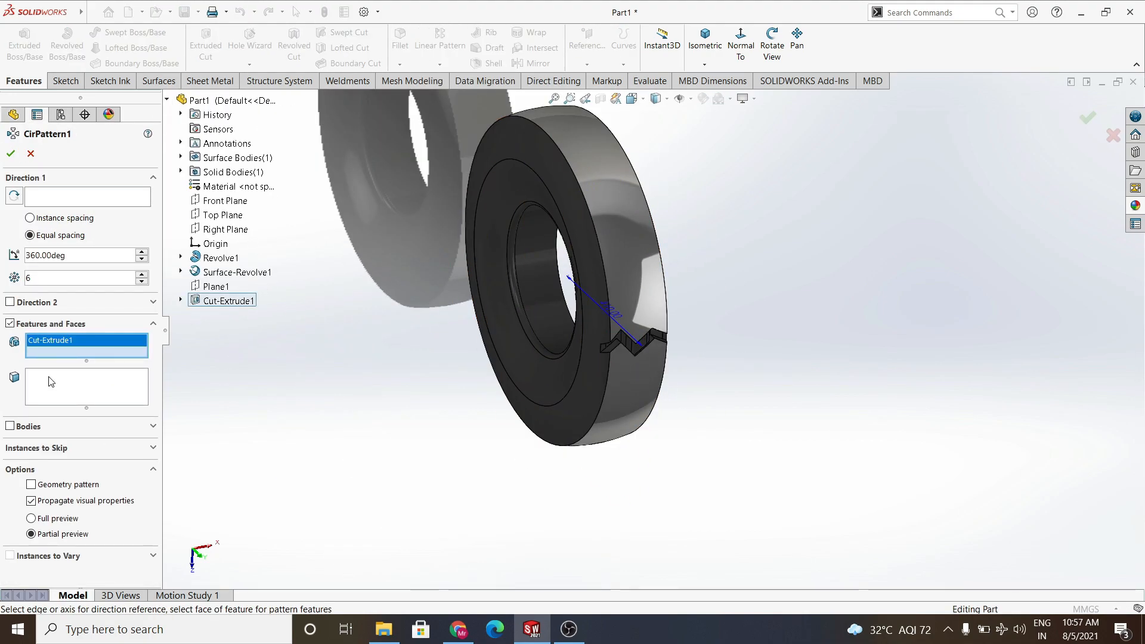
click(501, 227)
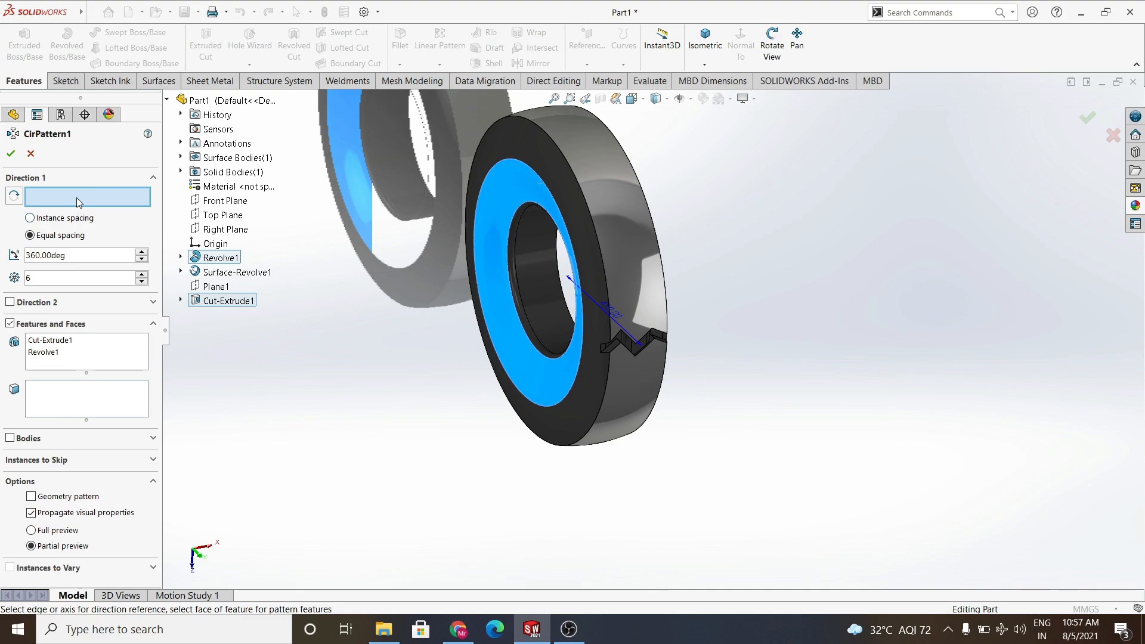
click(597, 202)
right_click(77, 365)
click(98, 388)
right_click(59, 354)
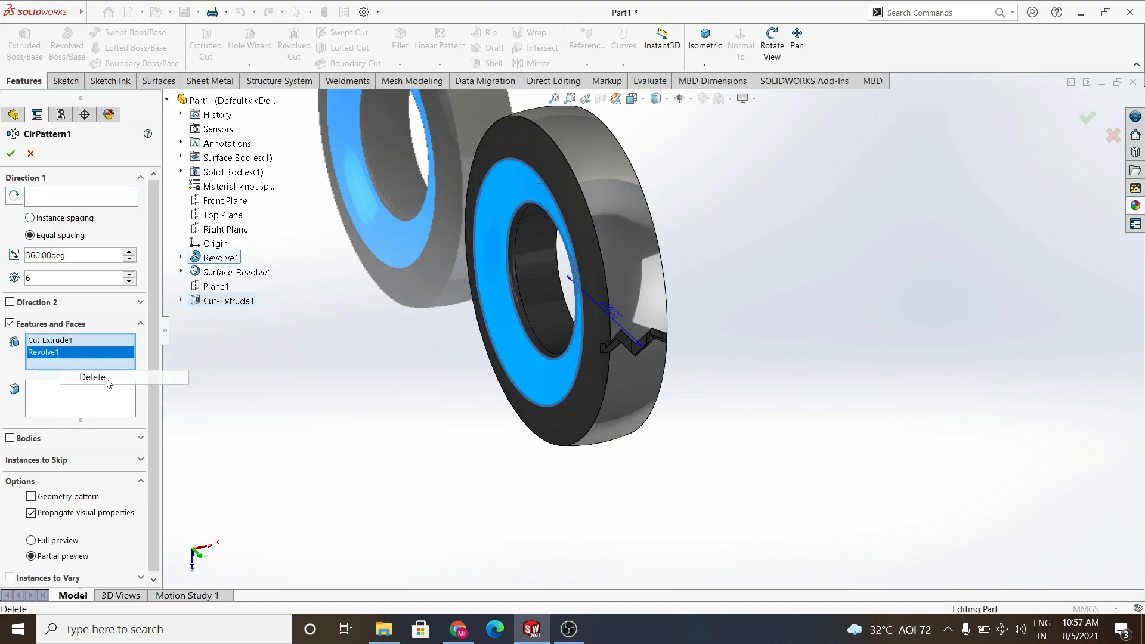
click(106, 378)
Pattern the tread cut with 30 equally spaced instances around the tire's outer circular edge
click(81, 178)
click(154, 179)
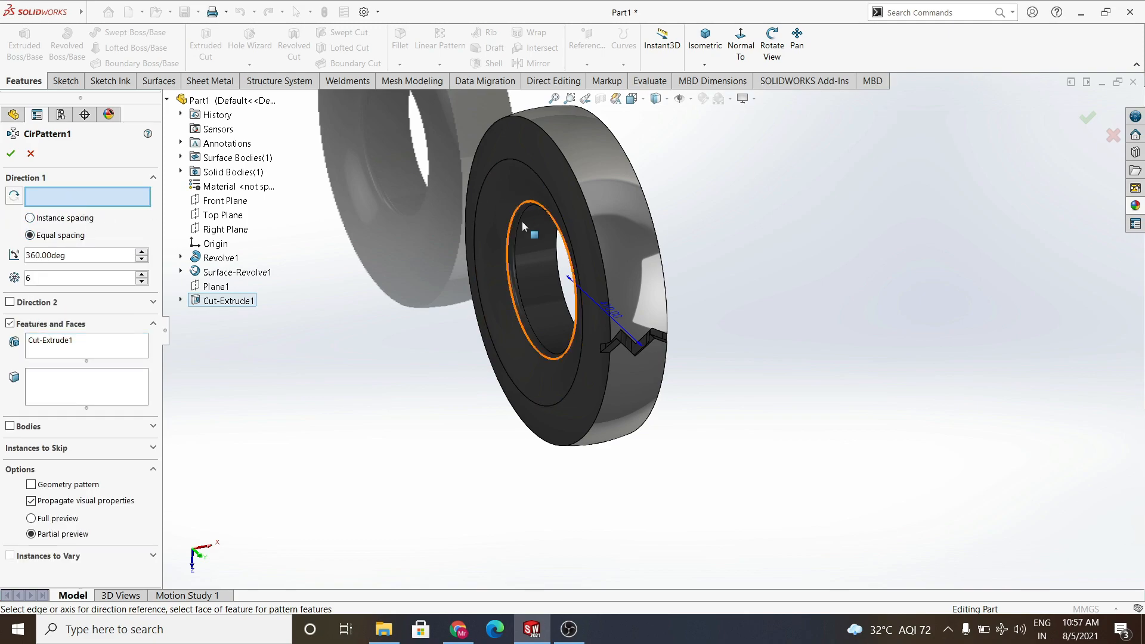
click(586, 207)
text(30)
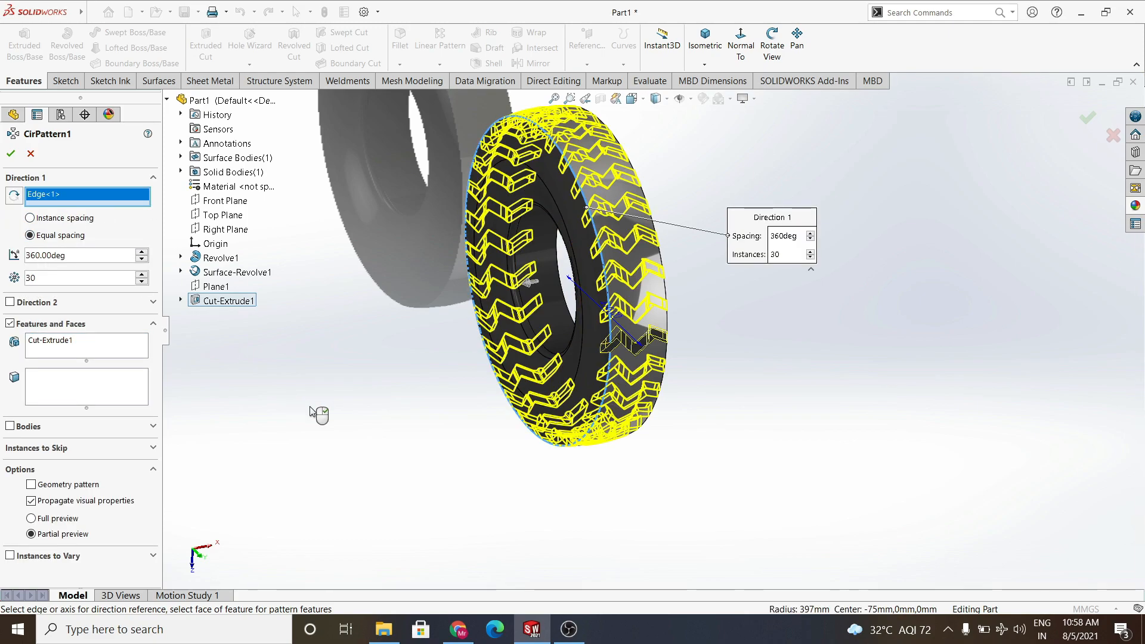
scroll(607, 303, down, 4)
scroll(667, 325, up, 3)
middle_drag(912, 337, 264, 300)
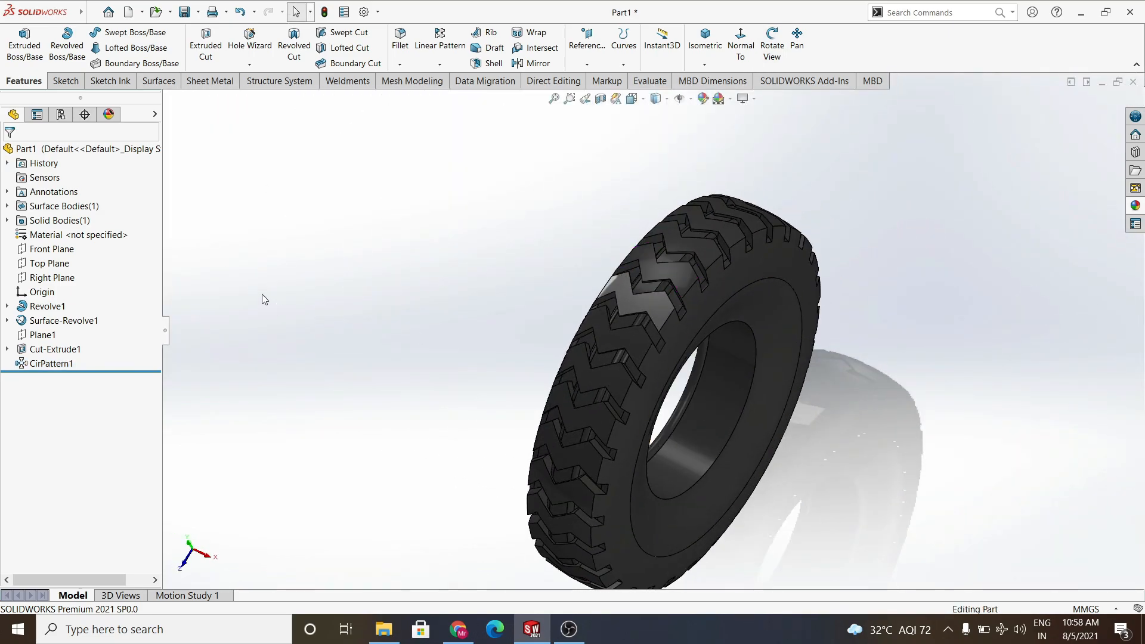
Shell the tire to a 5 mm wall thickness, removing the inner bore face
click(489, 63)
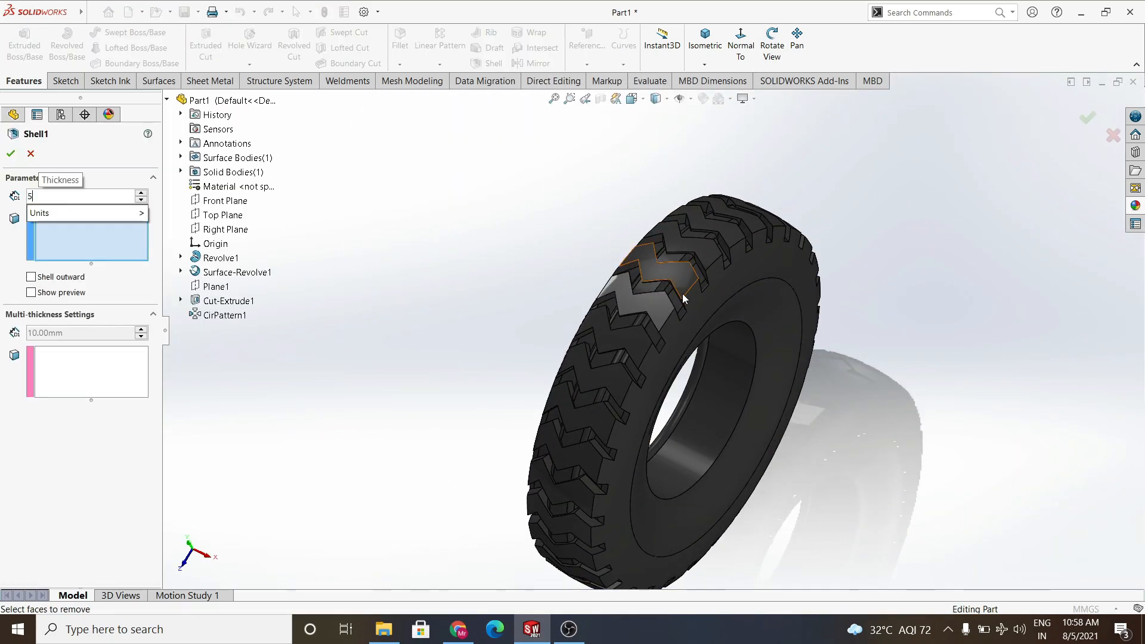
click(9, 154)
scroll(745, 420, down, 3)
middle_drag(739, 425, 569, 361)
Examine the shelled tire's tread blocks and hollow interior from several angles
click(677, 332)
scroll(676, 333, up, 2)
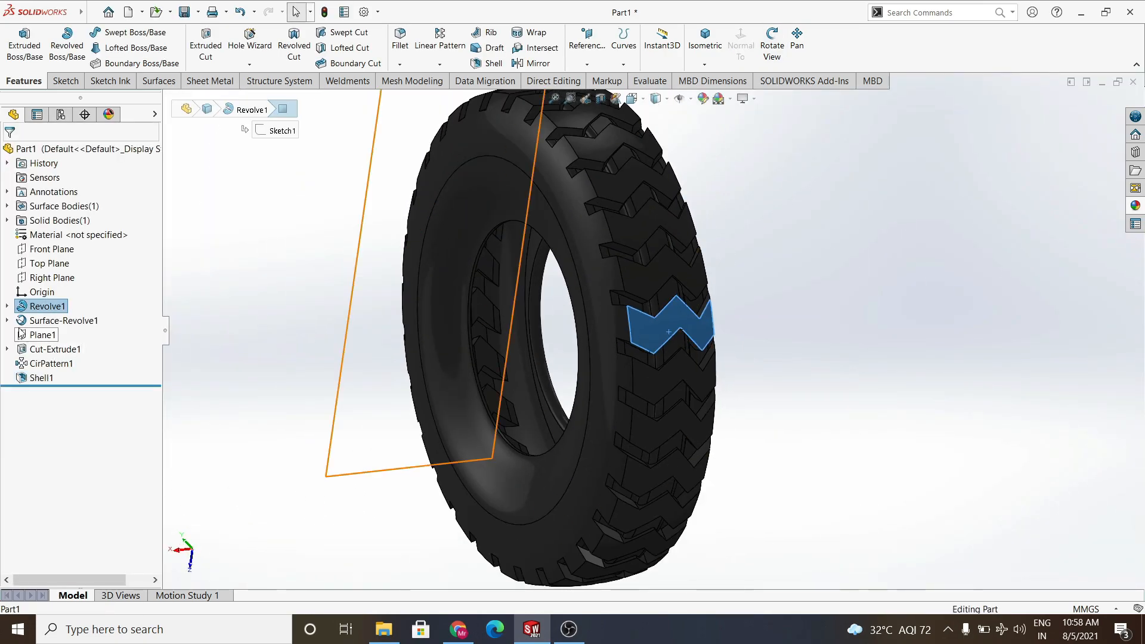
right_click(23, 303)
click(442, 325)
scroll(443, 326, up, 2)
click(443, 326)
scroll(764, 328, down, 3)
click(700, 331)
click(102, 356)
scroll(537, 233, up, 2)
middle_drag(363, 364, 537, 405)
scroll(646, 379, down, 3)
scroll(657, 399, up, 3)
middle_drag(656, 400, 704, 405)
Save the part as tyer in the Forklift folder
key(ctrl+s)
text(tyo)
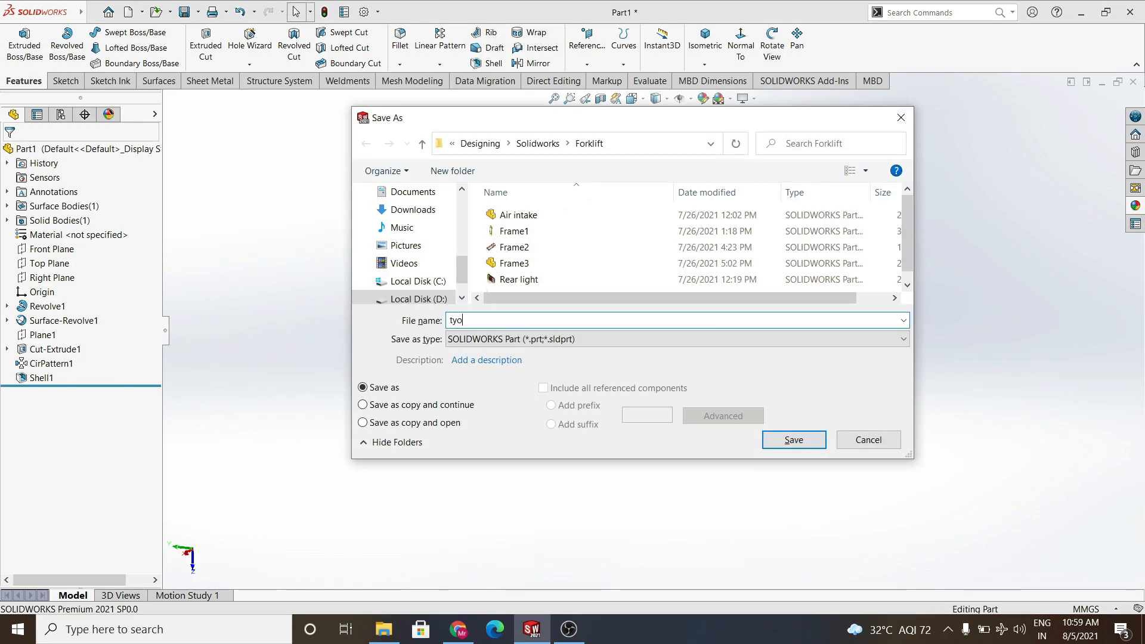
text(r)
key(Return)
click(197, 12)
click(213, 45)
mouse_move(908, 226)
mouse_down()
mouse_move(909, 248)
mouse_move(909, 225)
mouse_up()
click(869, 440)
Create a new part document and open a sketch on the Front Plane
click(94, 10)
click(94, 9)
click(129, 11)
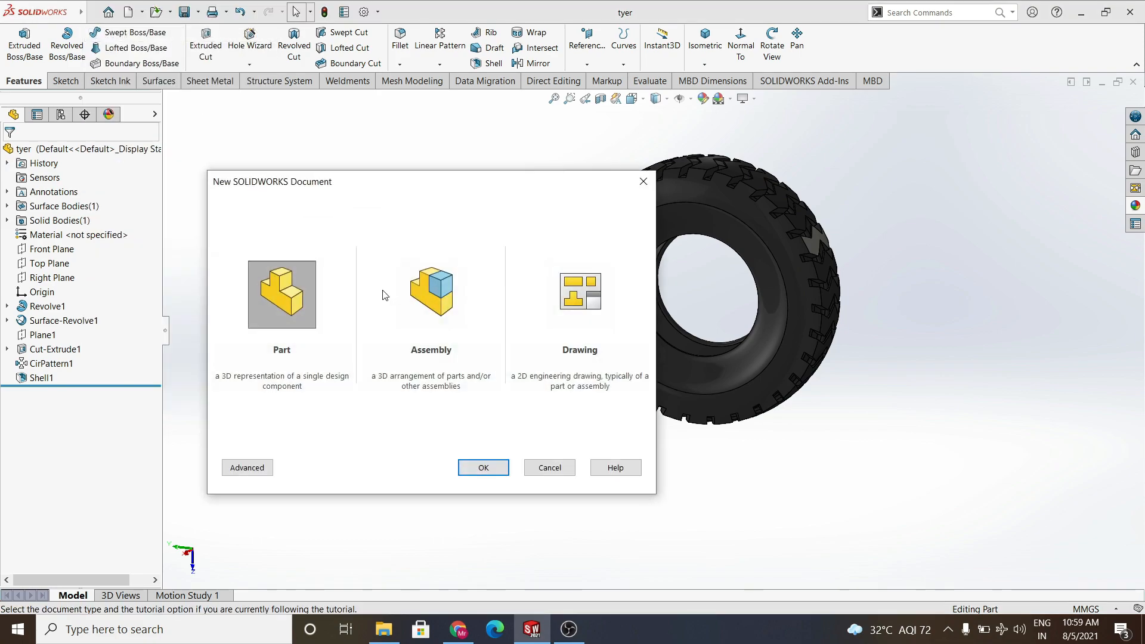
click(475, 395)
click(52, 220)
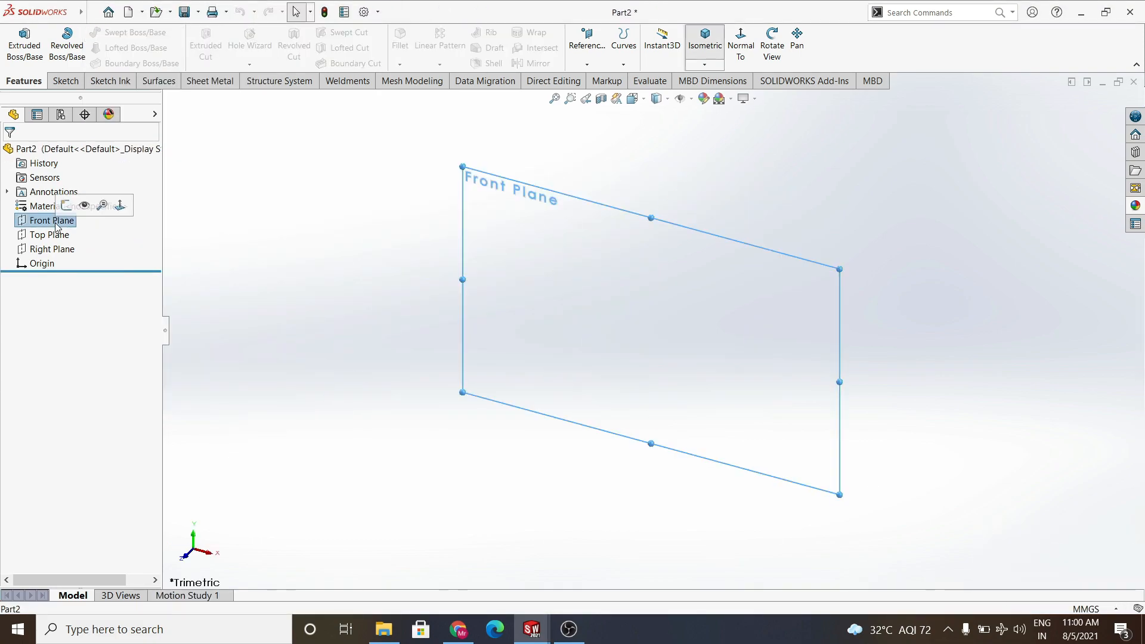
click(66, 206)
Sketch a vertical and a horizontal centerline meeting at the origin
click(124, 34)
click(141, 63)
click(653, 258)
click(653, 331)
click(725, 330)
right_click(472, 239)
click(494, 247)
Sketch a short horizontal line above the origin, followed by a downward semicircle of about 6.5 mm radius
click(111, 33)
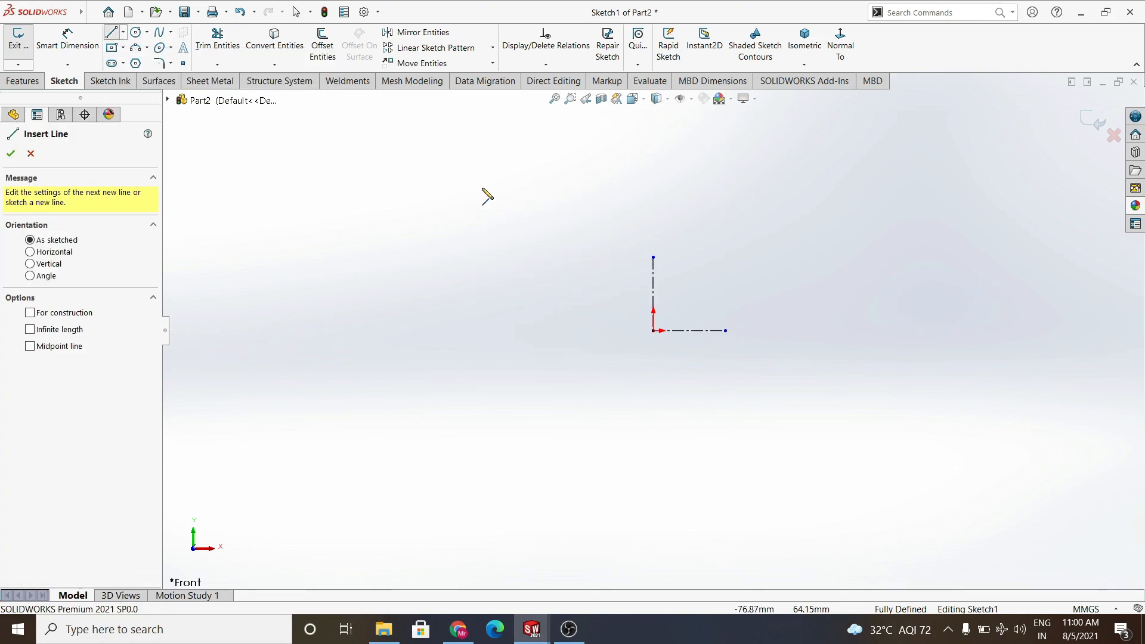
click(639, 228)
click(667, 228)
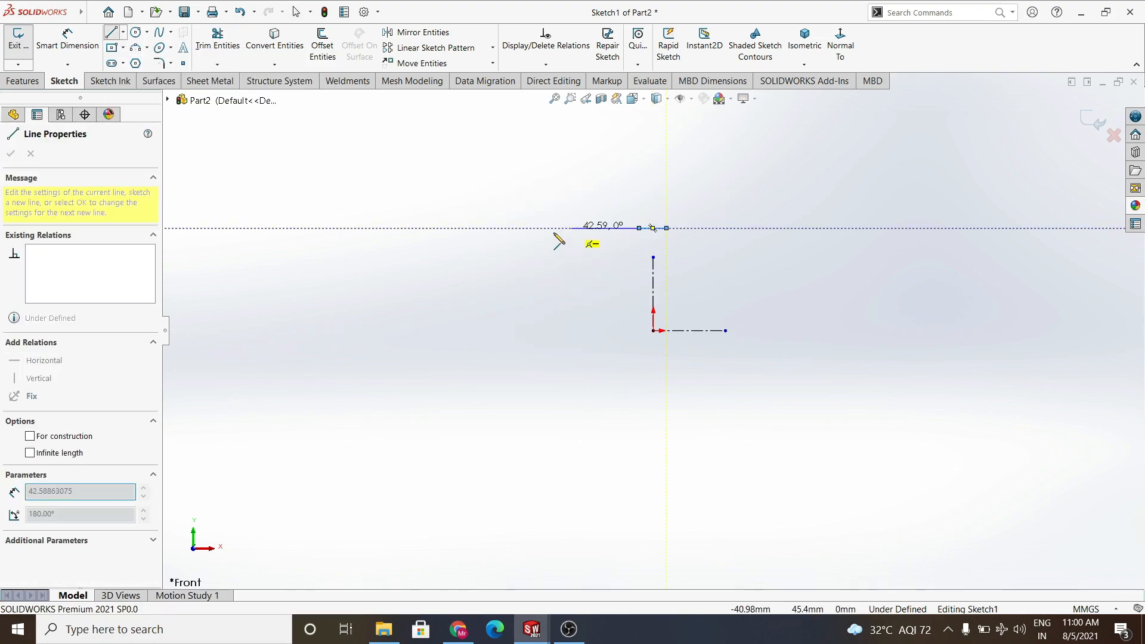
click(135, 48)
click(667, 228)
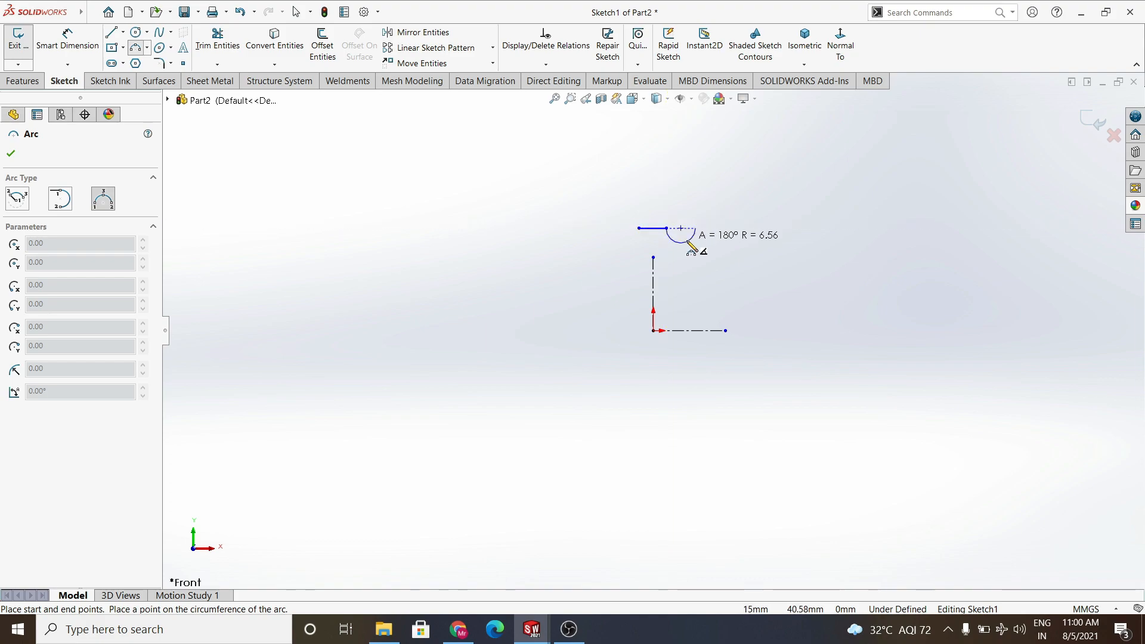
click(681, 243)
Extend the profile from the semicircle's free end with a long horizontal line and an S-curve of two opposing arcs
click(111, 32)
click(695, 228)
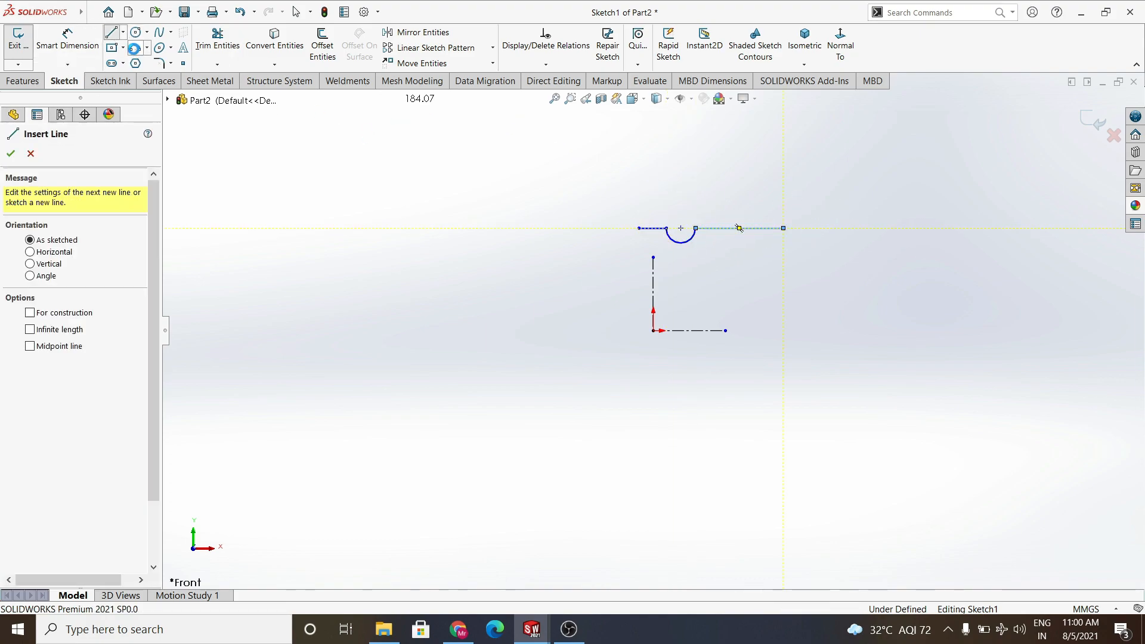
click(783, 228)
click(812, 230)
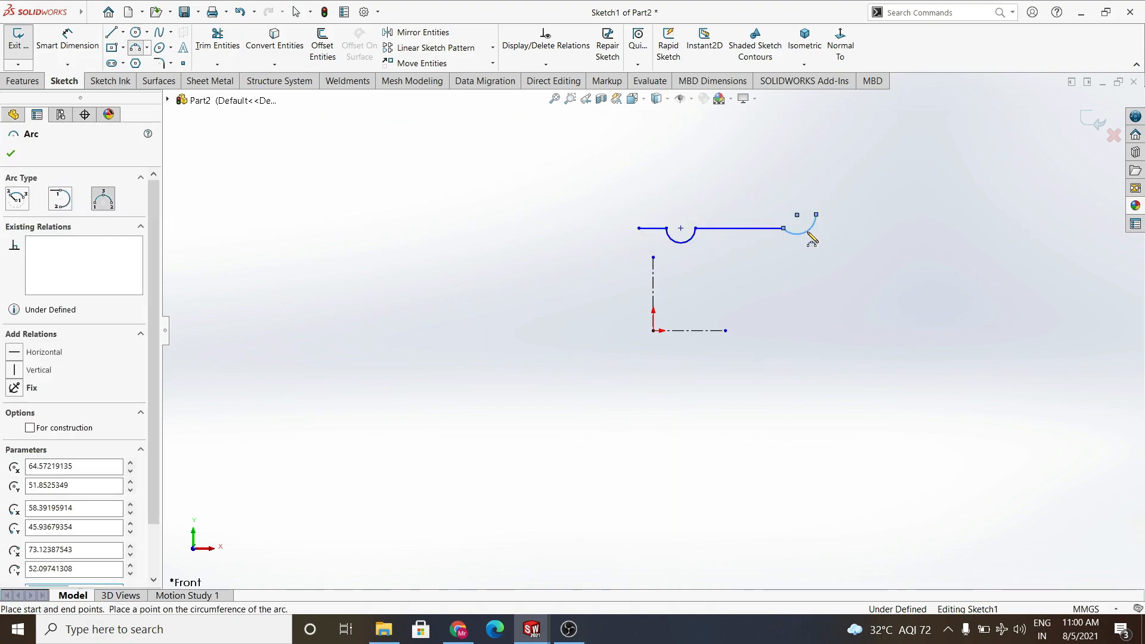
drag(816, 214, 853, 195)
click(830, 195)
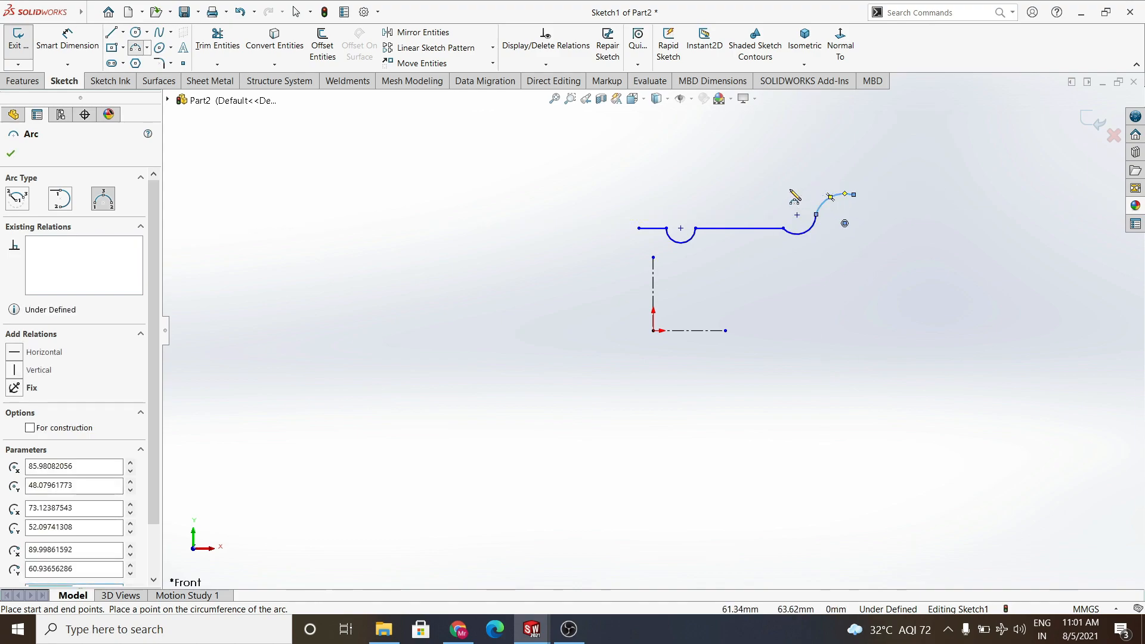
Make the two arcs of the S-curve tangent to each other
key(Escape)
click(801, 233)
ctrl+click(826, 203)
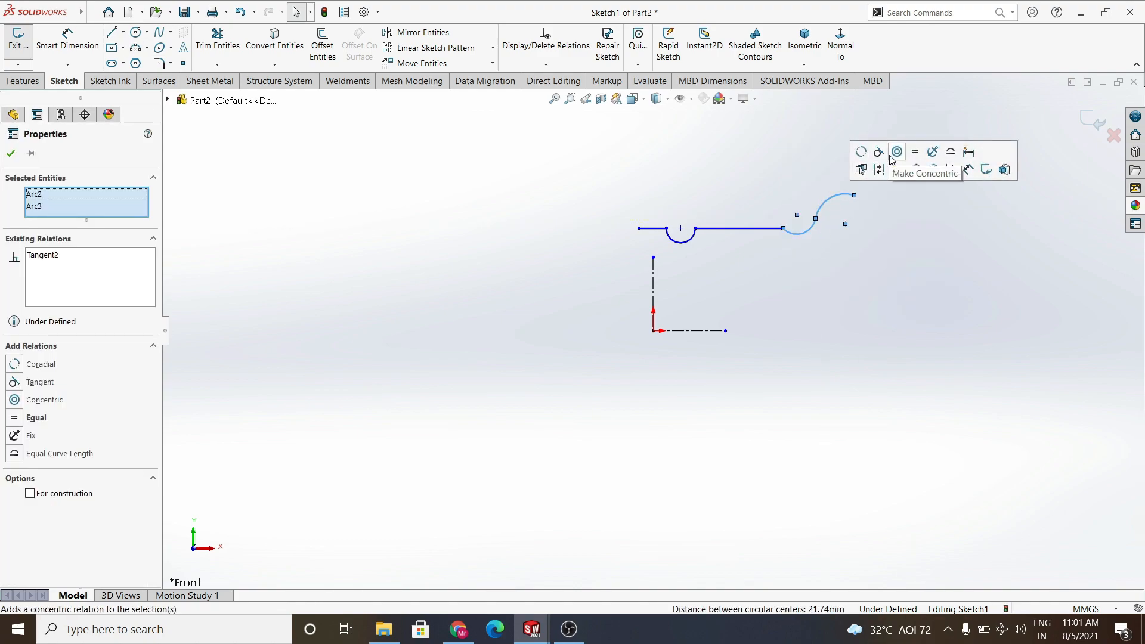
click(877, 154)
click(589, 364)
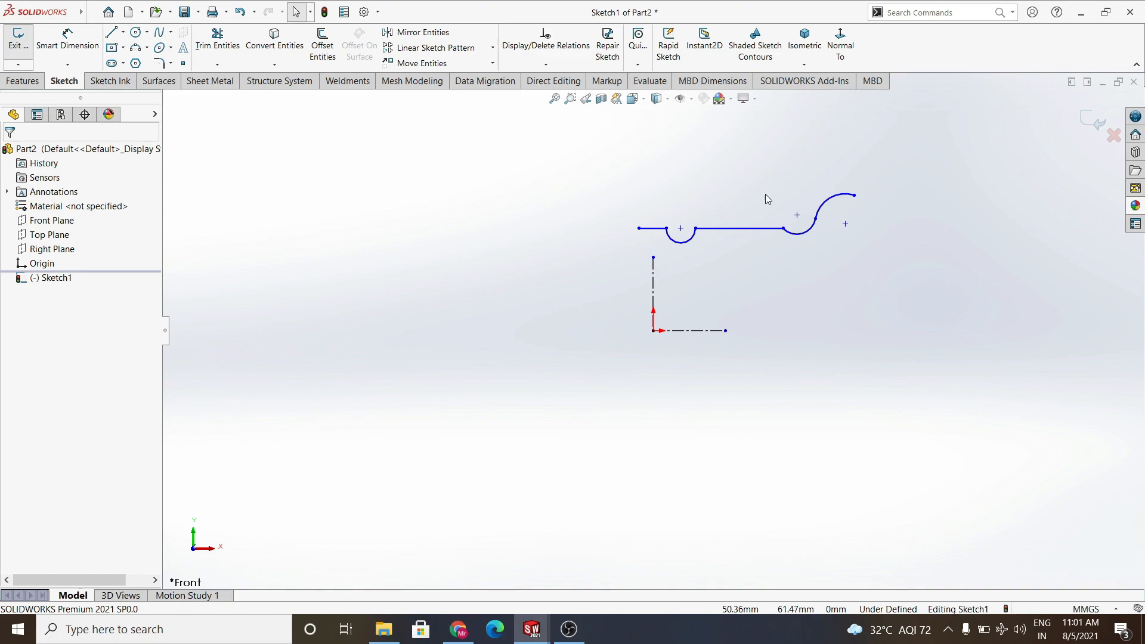
Make the long horizontal line tangent to the adjoining lower arc of the S-curve
click(772, 227)
ctrl+click(802, 233)
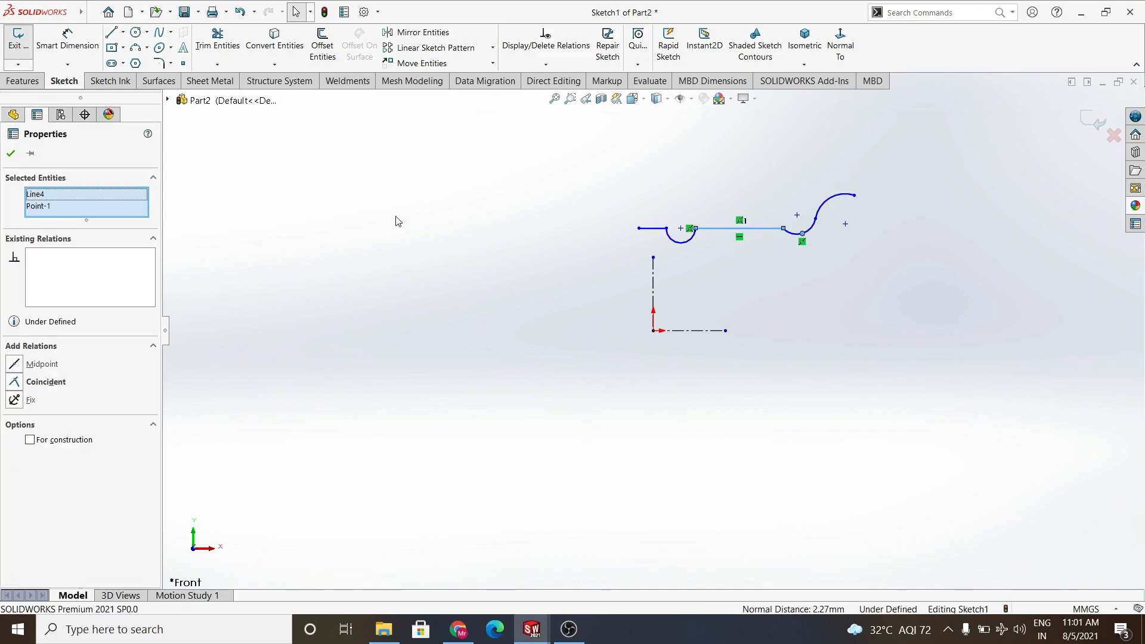
click(396, 216)
click(772, 229)
ctrl+click(792, 234)
click(828, 182)
click(418, 399)
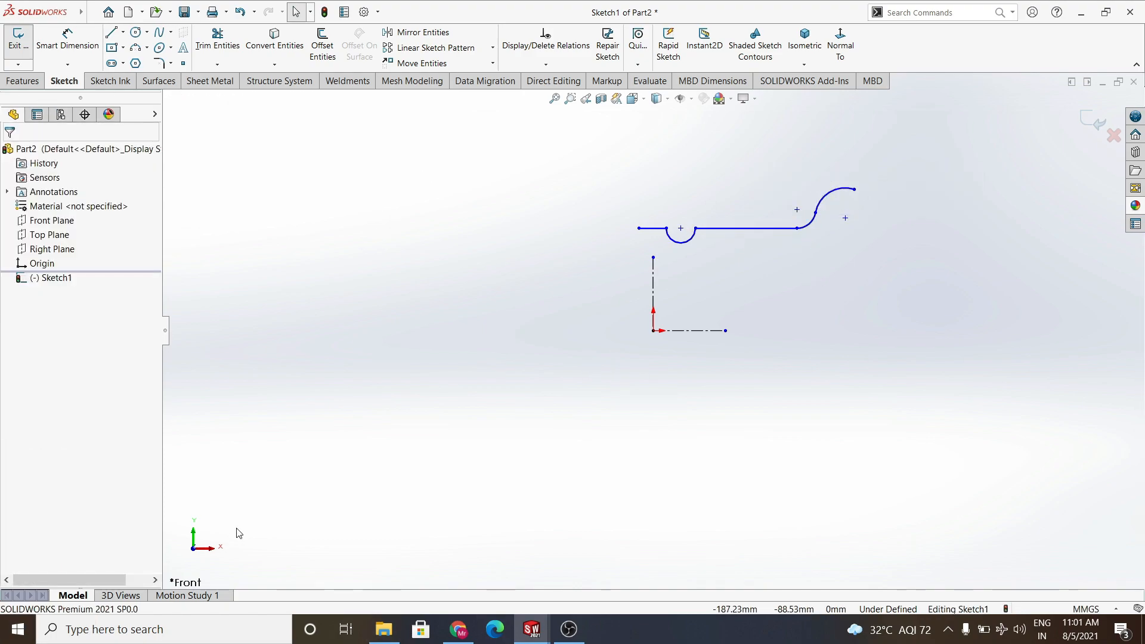
click(806, 223)
ctrl+click(788, 228)
click(613, 203)
Dimension the long horizontal line at 105 mm and the short end line at 6 mm
click(52, 50)
click(746, 228)
click(743, 197)
key(Return)
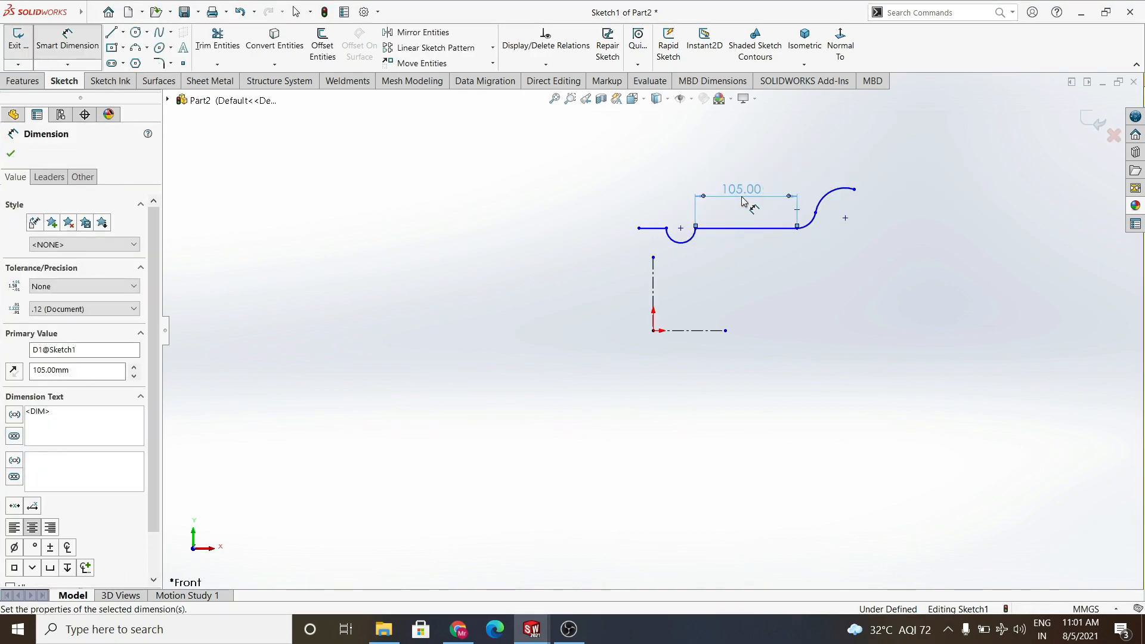
click(650, 230)
click(663, 201)
Set the semicircle's radius to 10 mm and the S-curve's lower arc radius to 12.56 mm
click(685, 241)
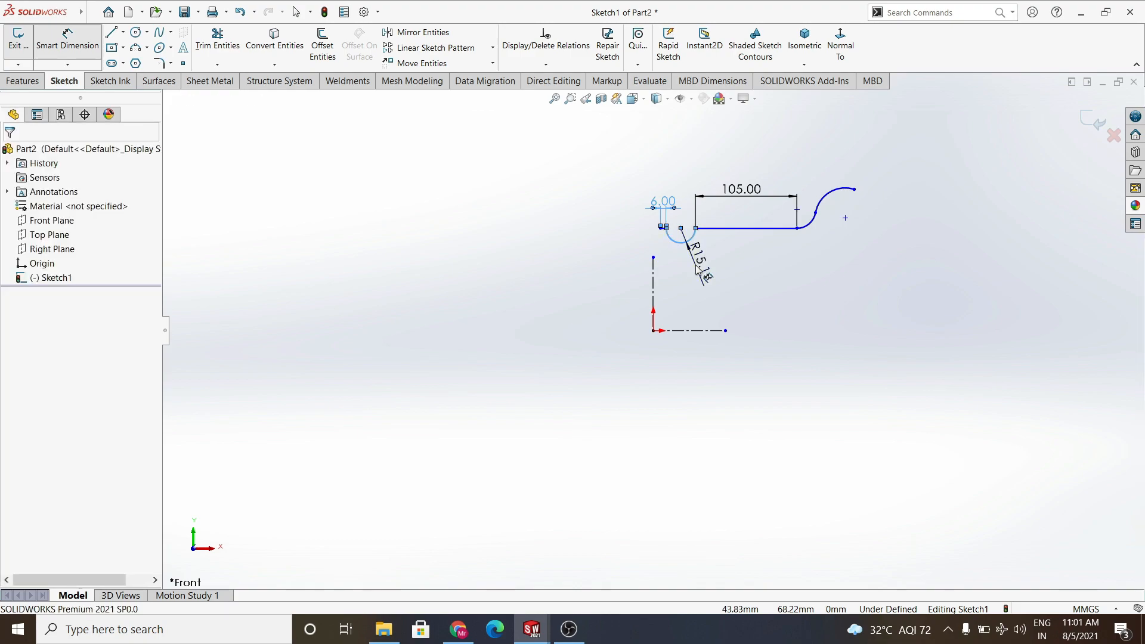
click(697, 270)
text(10)
key(Return)
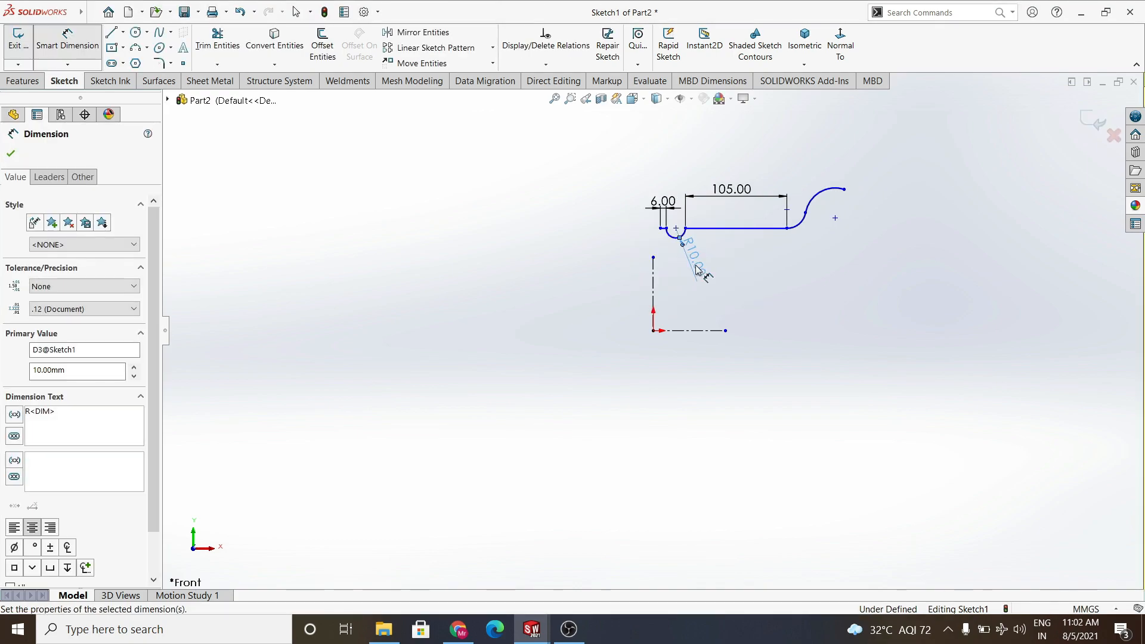
click(797, 222)
click(809, 275)
text(12.56)
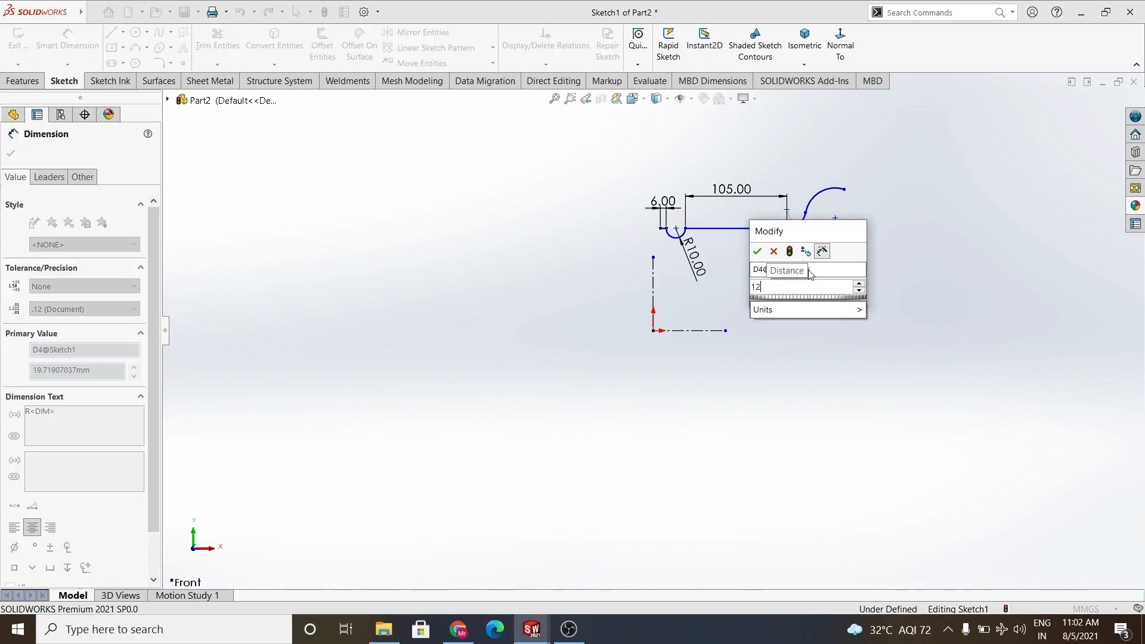
key(Return)
Set the vertical distance between the upper arc's two endpoints to 12.5 mm
click(799, 219)
click(837, 195)
click(868, 213)
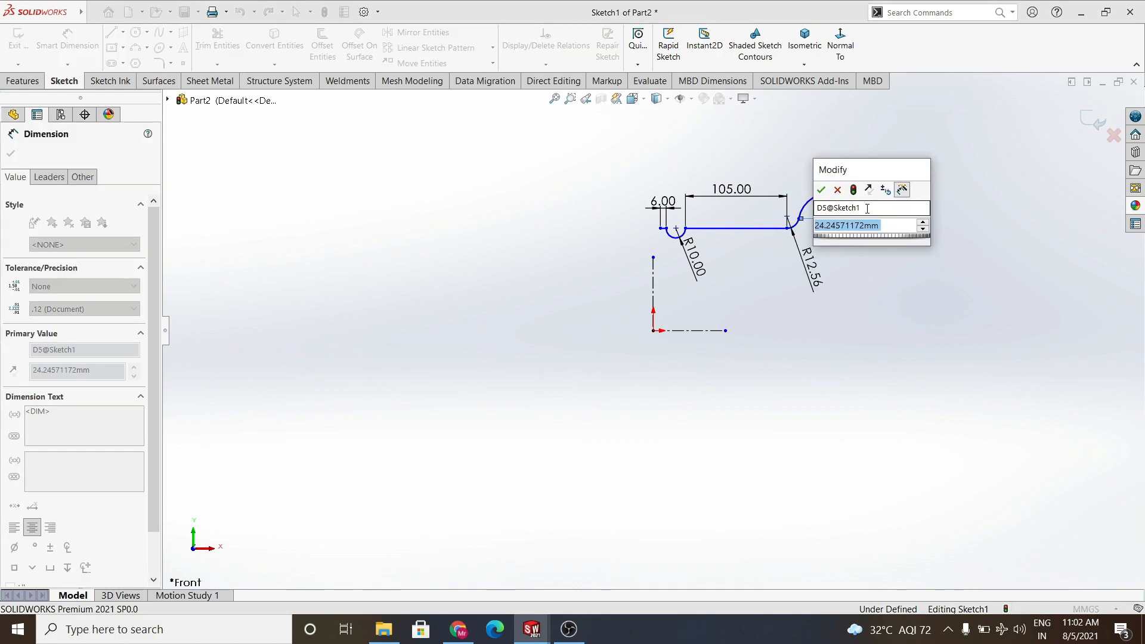
text(12.5)
key(Return)
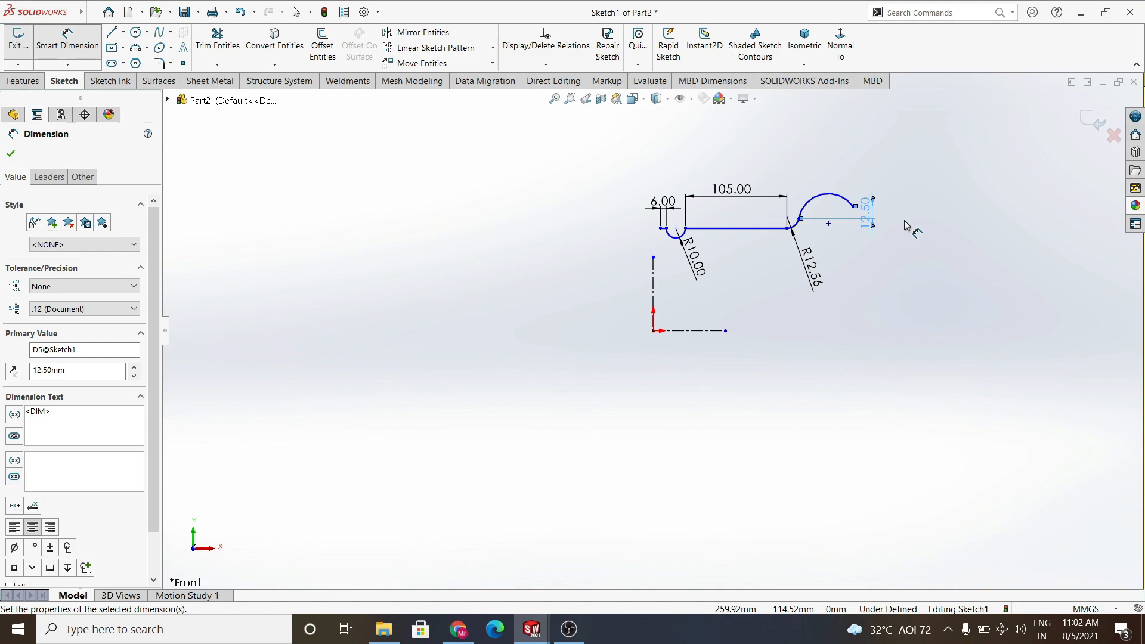
Try to set the upper arc's radius to 65 mm, and undo the change
click(821, 194)
click(822, 194)
click(70, 43)
click(820, 194)
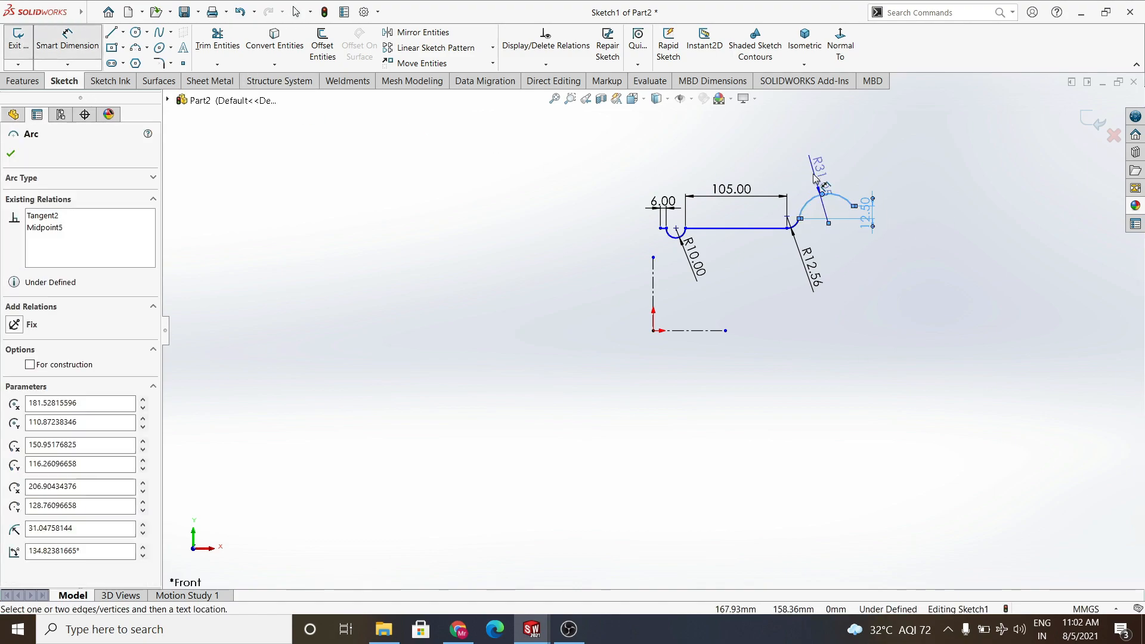
click(815, 177)
text(65)
key(Return)
key(ctrl+z)
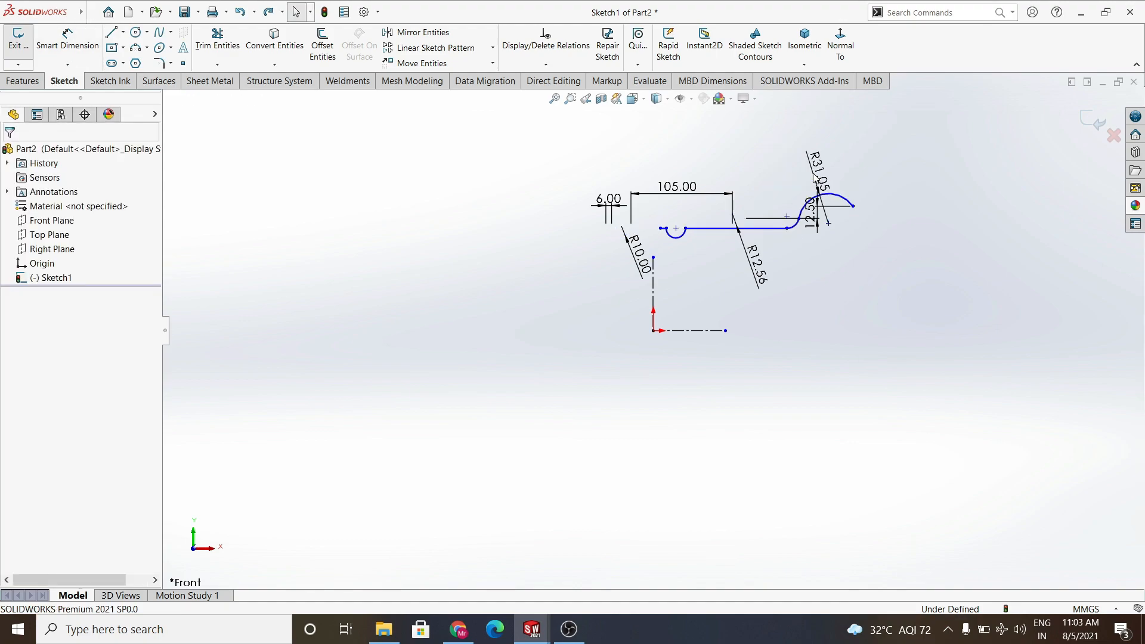
Delete the upper arc's radius dimension and the vertical dimension between its endpoints
right_click(821, 165)
click(871, 325)
right_click(865, 215)
click(905, 375)
Change the radius of the S-curve's lower arc to 12.50 mm
double_click(805, 260)
text(12.50)
click(755, 244)
Dimension the upper arc's radius at 65 mm
click(839, 198)
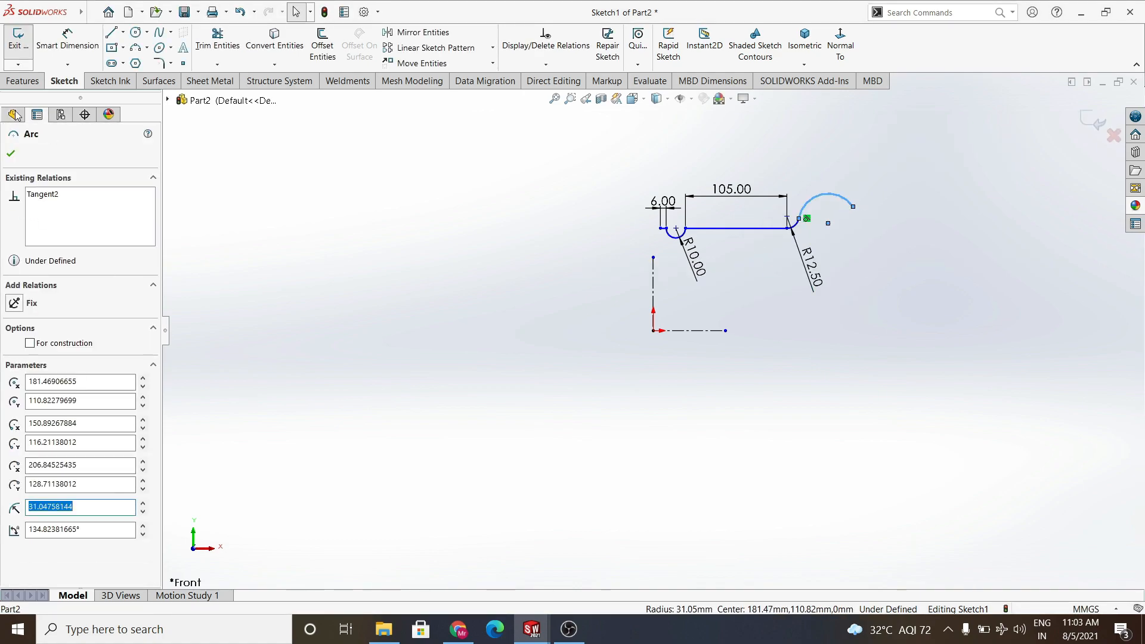
click(67, 42)
click(839, 199)
click(832, 171)
text(65)
key(Return)
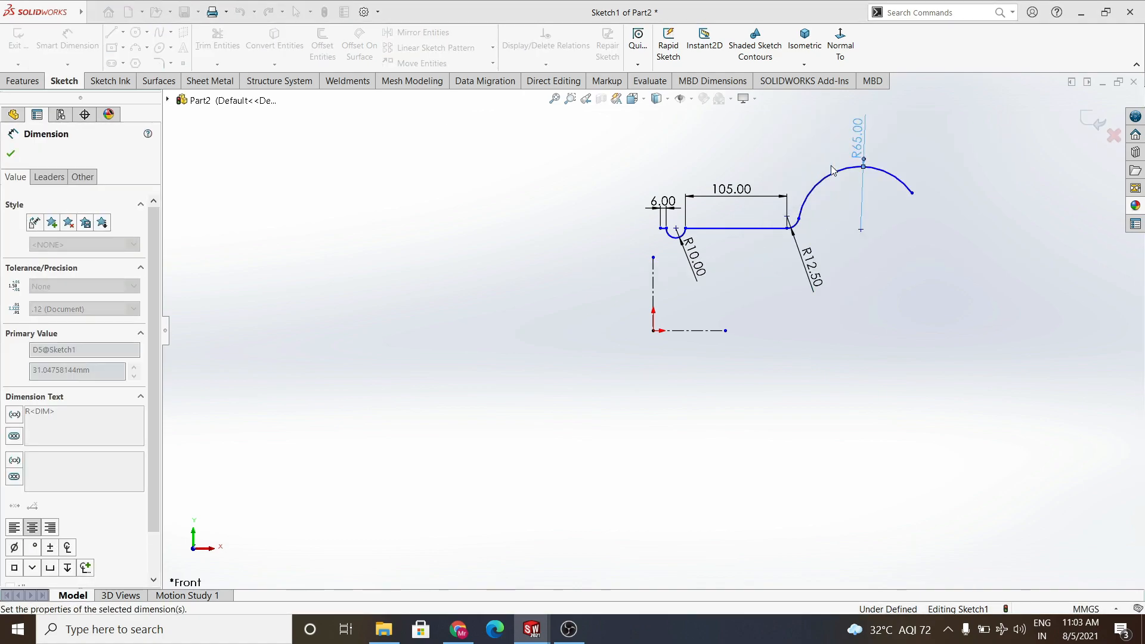
Try to dimension the vertical distance between the upper arc's endpoints at 12.5 mm, undo the change and delete the dimension
click(799, 218)
click(912, 192)
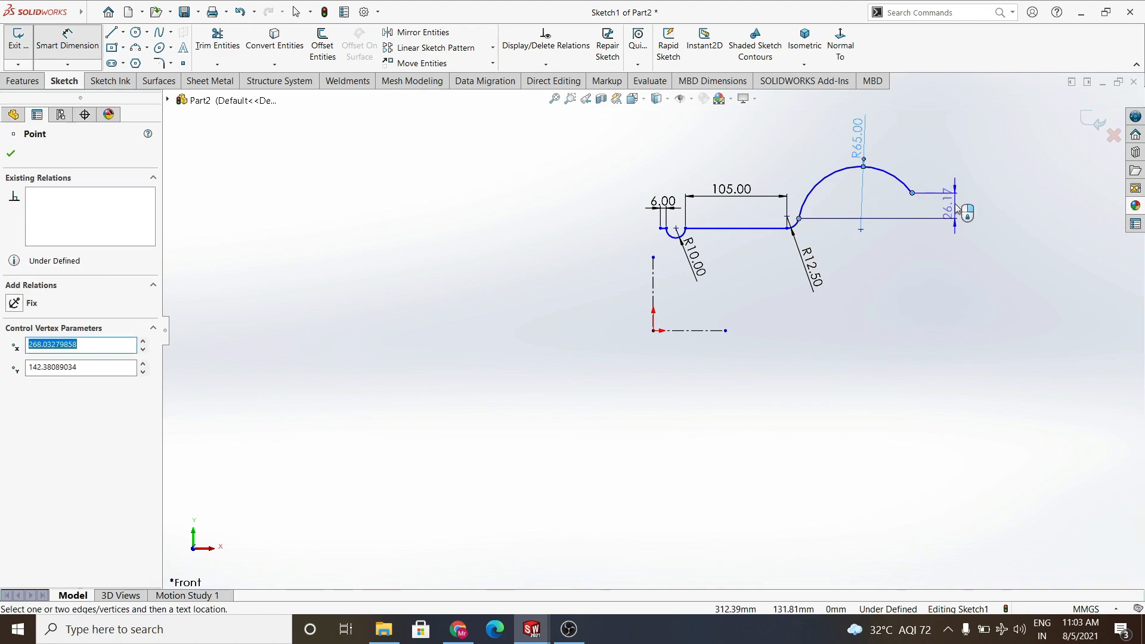
click(955, 209)
text(12.5)
key(Return)
key(ctrl+z)
right_click(956, 210)
click(951, 340)
Shorten the upper arc by its free end and dimension that endpoint 145 mm horizontally from the small semicircle's left end
drag(912, 192, 854, 186)
click(968, 263)
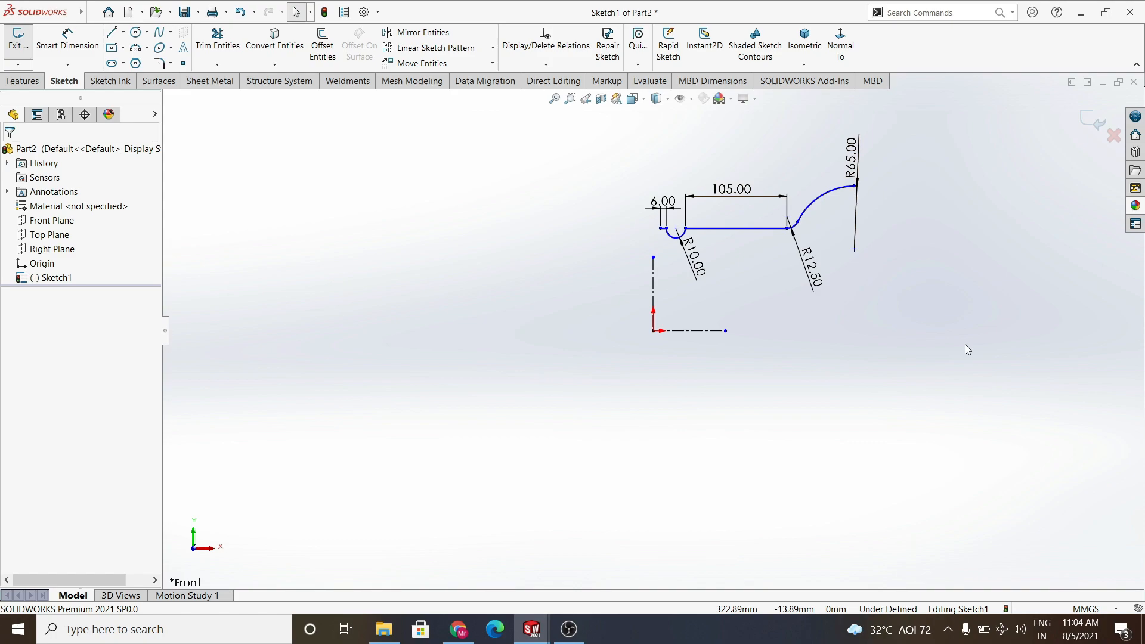
click(67, 39)
scroll(683, 210, down, 5)
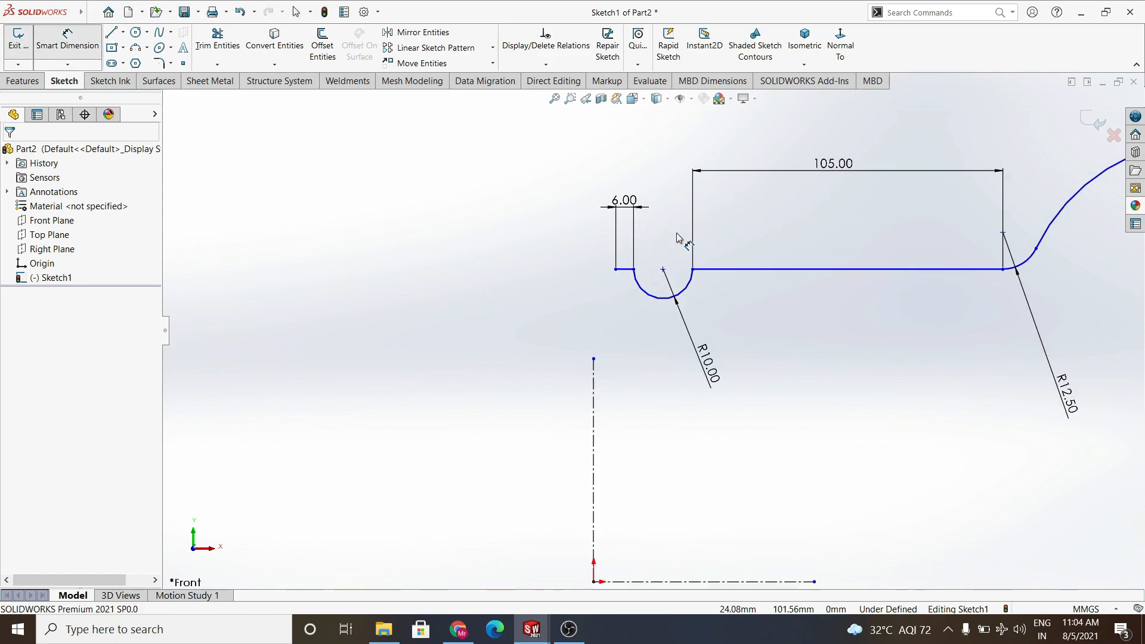
click(633, 270)
scroll(865, 216, up, 3)
click(980, 221)
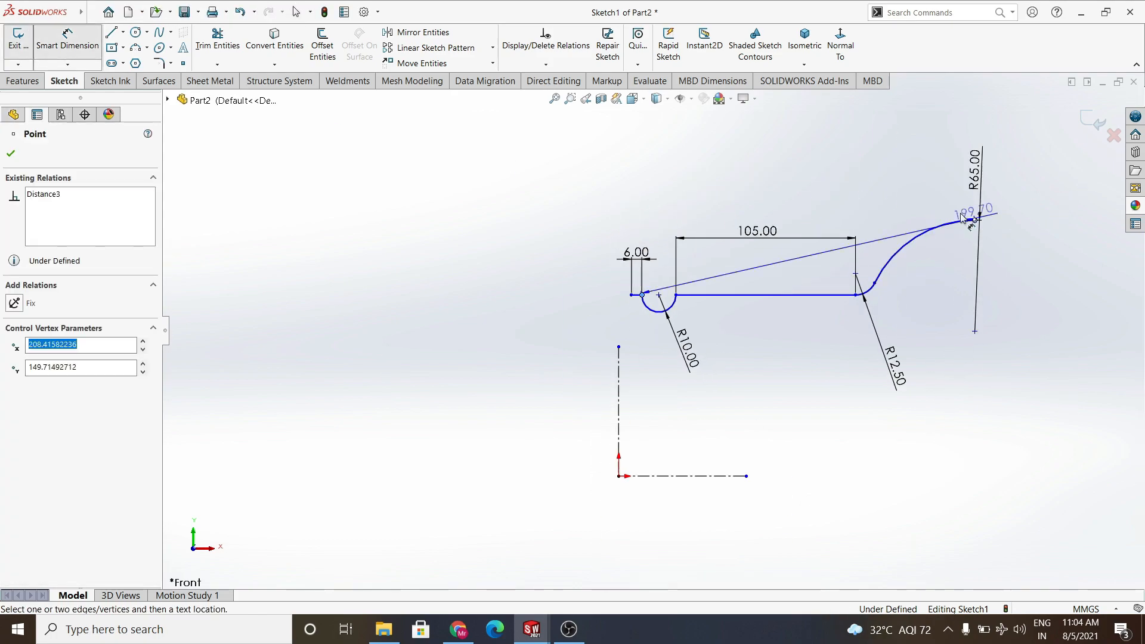
click(798, 167)
text(145)
key(Return)
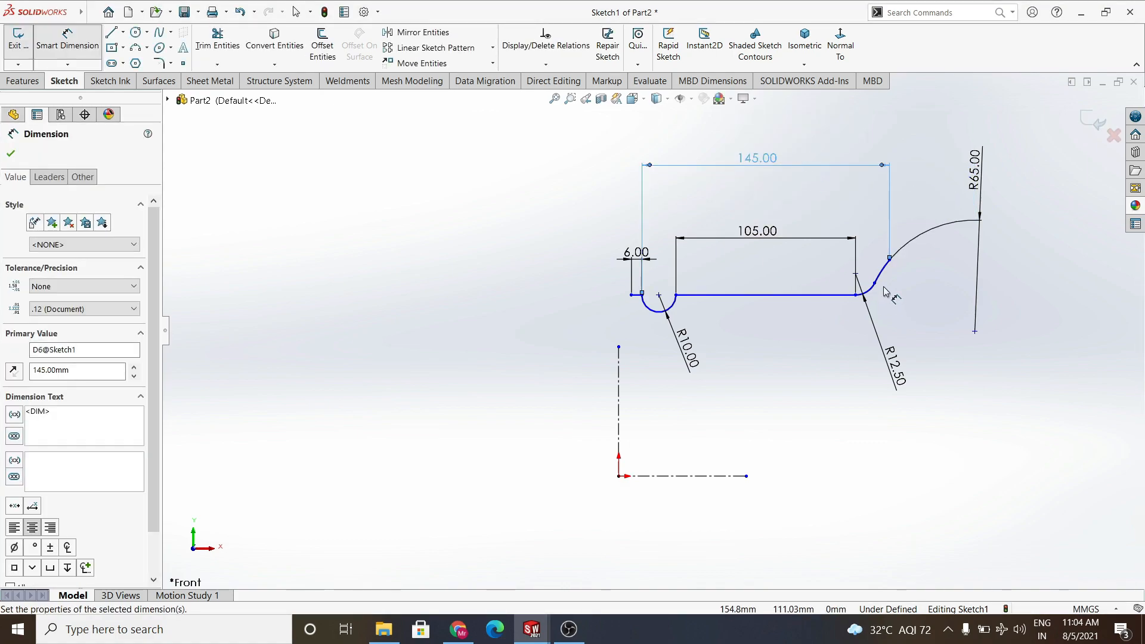
Dimension the vertical distance between the upper arc's two endpoints at 12.5 mm
scroll(931, 277, down, 3)
click(833, 239)
click(805, 291)
click(913, 267)
text(12.)
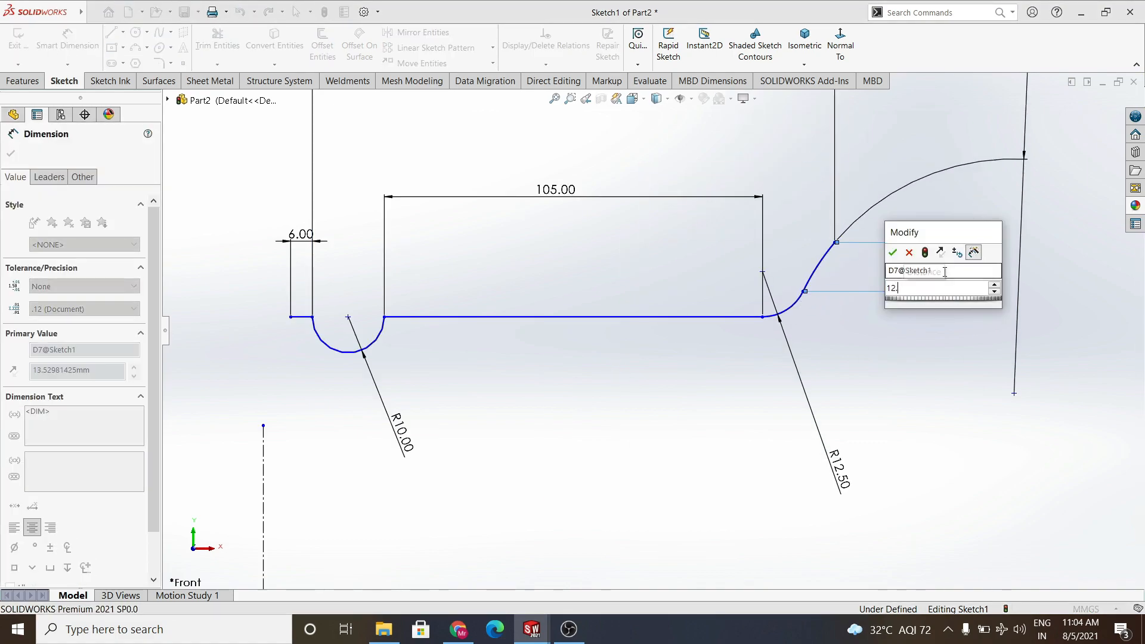
text(5)
key(Return)
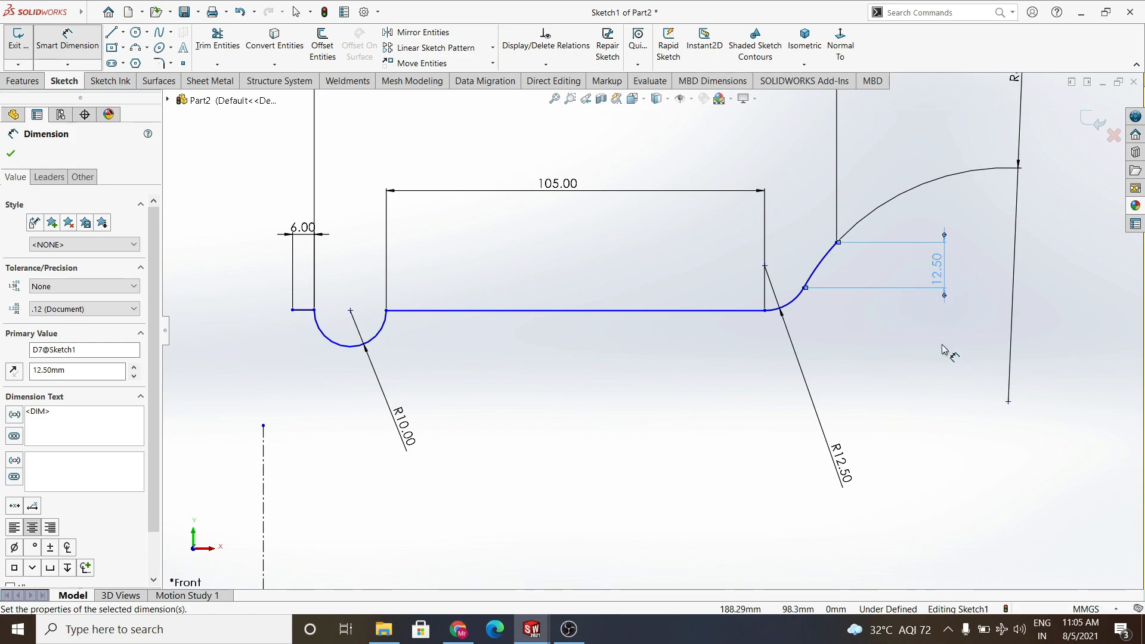
Align the left endpoint of the profile's short line vertically with the origin
key(f)
click(60, 63)
click(444, 318)
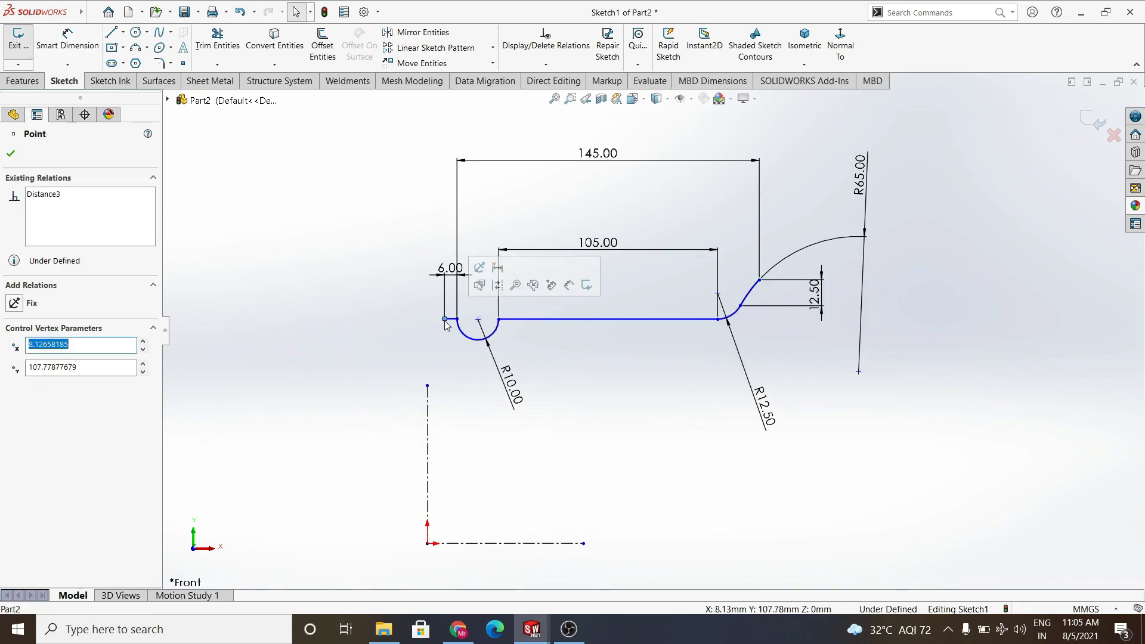
ctrl+click(427, 543)
click(484, 490)
Dimension the height of the profile's left endpoint above the origin at 190 mm
click(67, 41)
click(433, 319)
click(427, 543)
click(409, 467)
text(190)
key(Return)
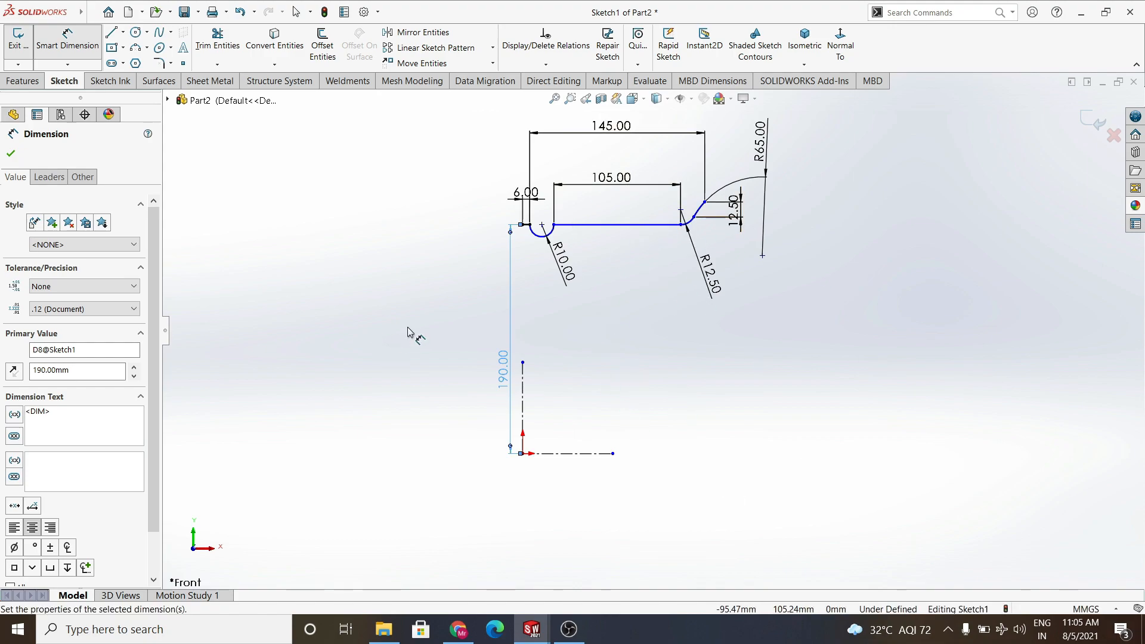
click(522, 385)
scroll(505, 219, up, 3)
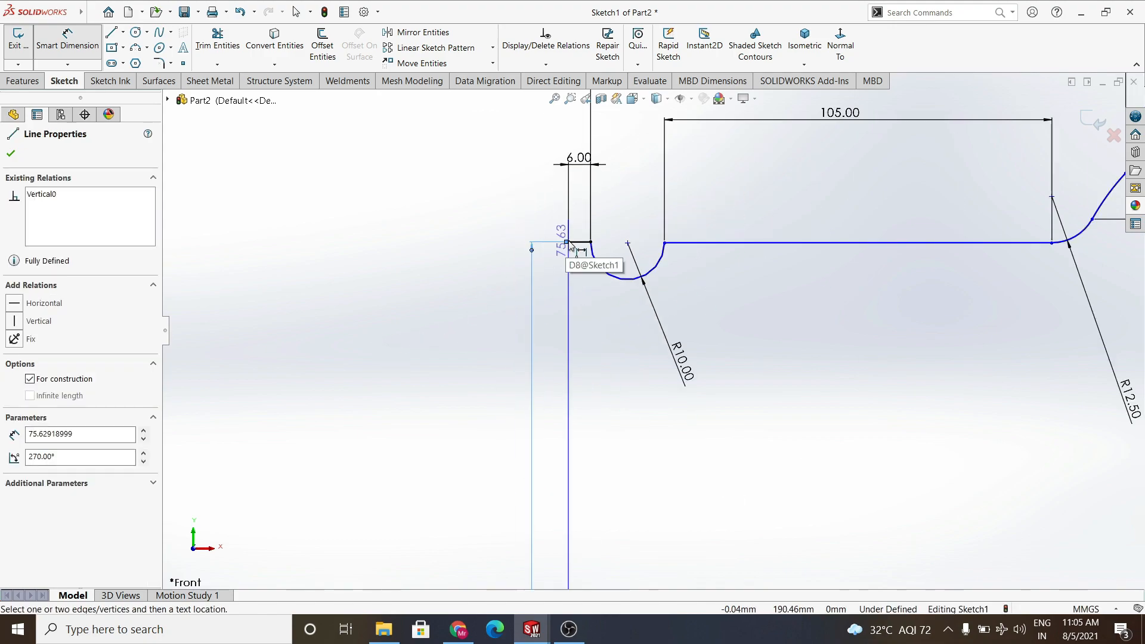
click(568, 244)
click(569, 293)
scroll(557, 245, down, 5)
click(607, 233)
click(551, 283)
click(645, 358)
scroll(756, 388, up, 5)
key(Escape)
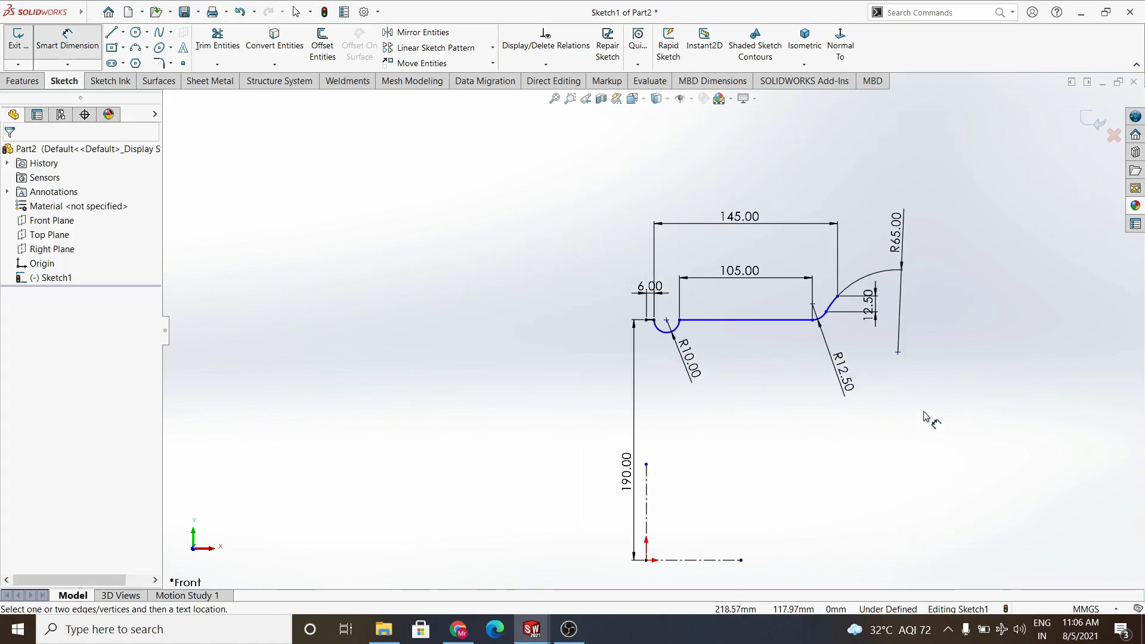
Offset the whole profile chain 6 mm downward with a driving dimension
click(322, 45)
click(663, 331)
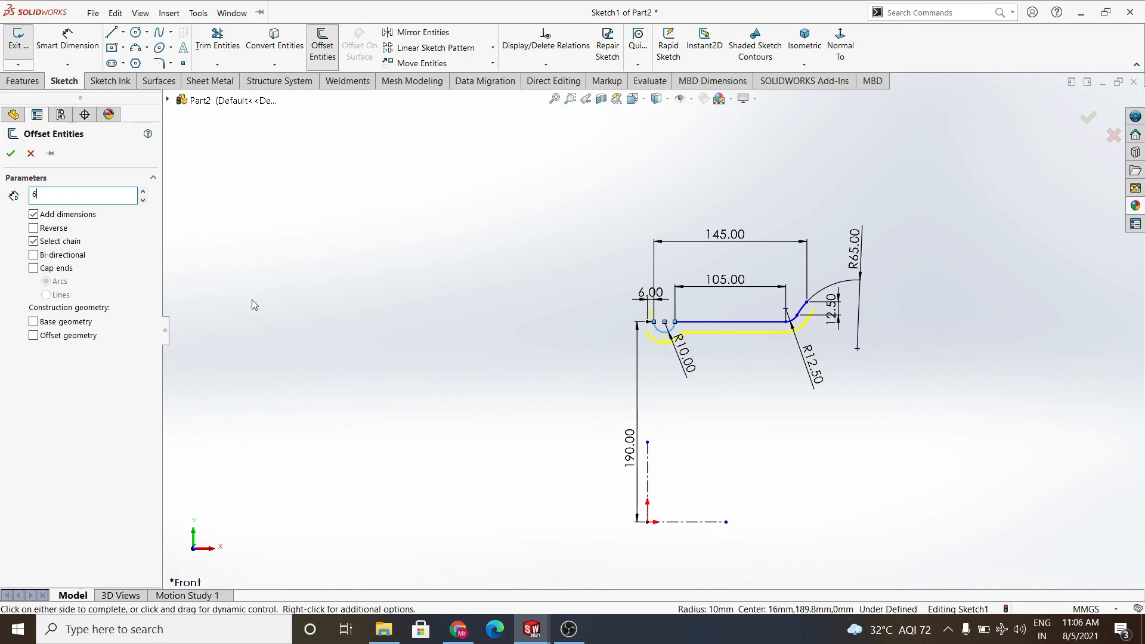
click(93, 13)
click(332, 171)
click(649, 315)
click(322, 47)
click(718, 323)
click(10, 154)
Close the right end of the offset profile with a line between the two upper arc endpoints
click(112, 33)
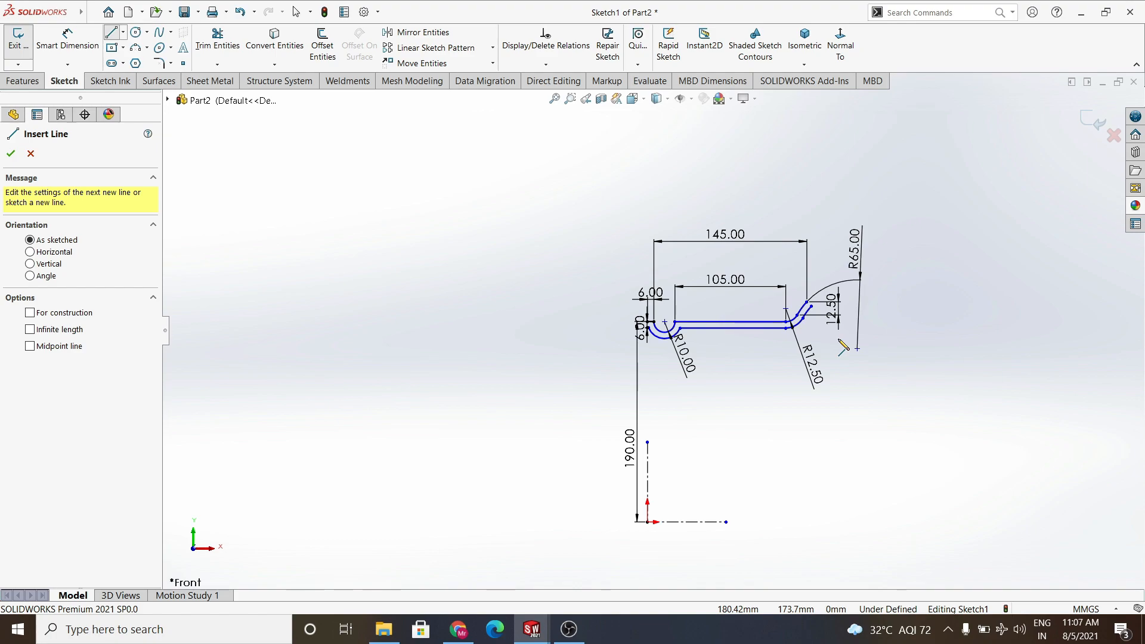
scroll(868, 298, down, 6)
click(686, 307)
click(700, 320)
scroll(653, 367, up, 5)
scroll(486, 385, down, 4)
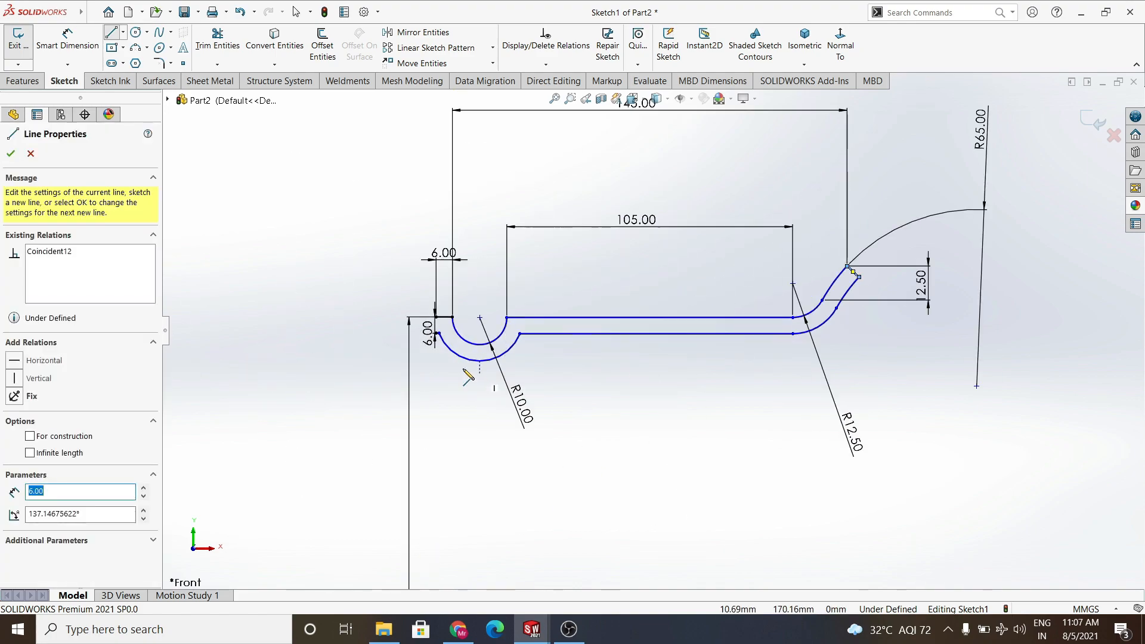
Sketch a hooked flange from the outer arc's lowest point: horizontal line about 26 mm, tangent arc, downward leg and parallel return to the arc
click(479, 361)
click(408, 361)
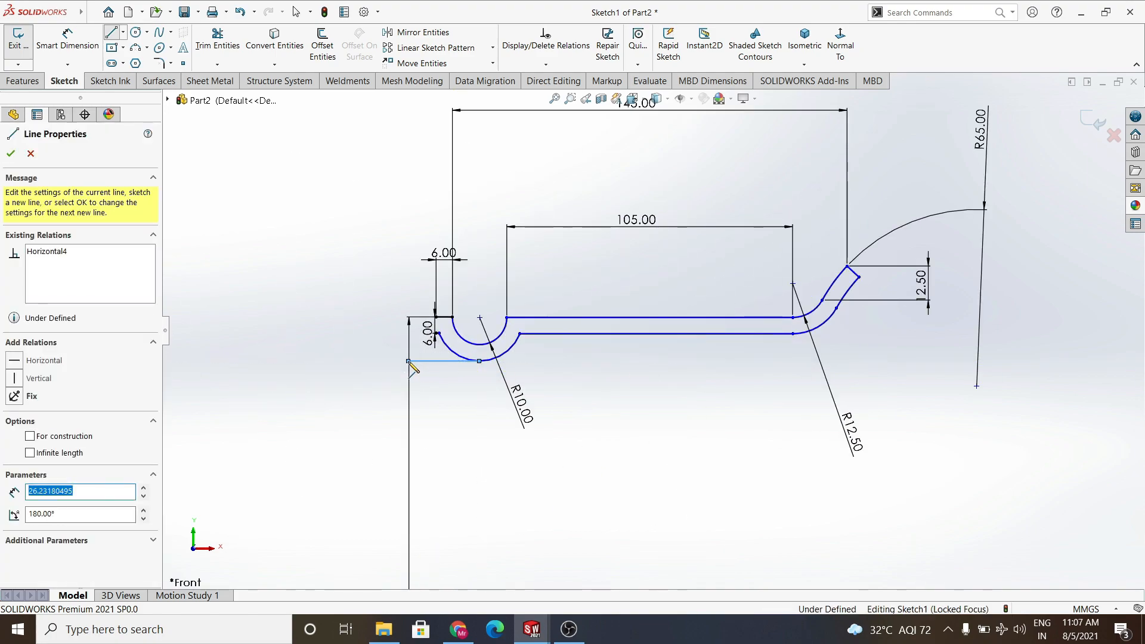
click(385, 384)
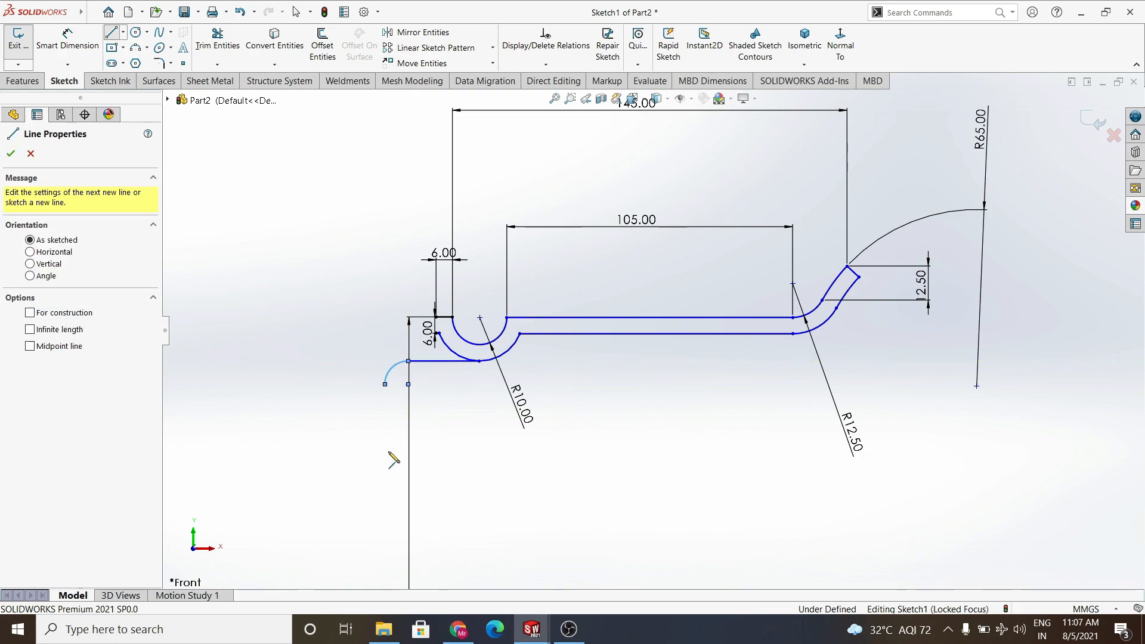
click(384, 524)
click(349, 525)
click(350, 386)
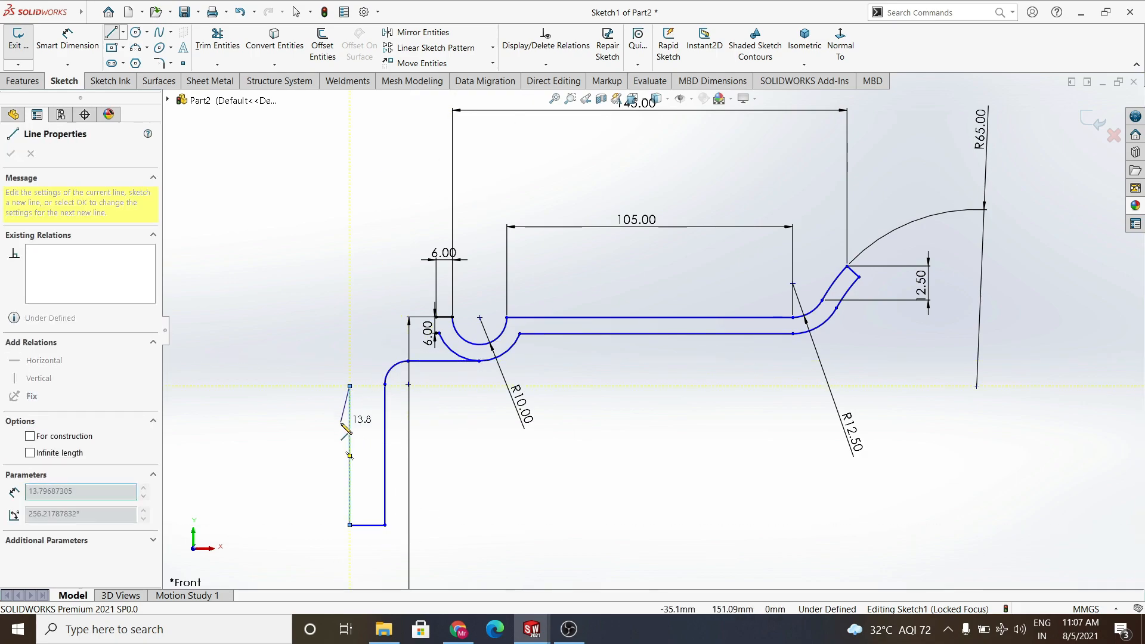
click(379, 338)
scroll(441, 338, down, 4)
click(502, 332)
key(Escape)
Make the flange's outer corner arc tangent to its upper horizontal line
click(393, 332)
ctrl+click(343, 354)
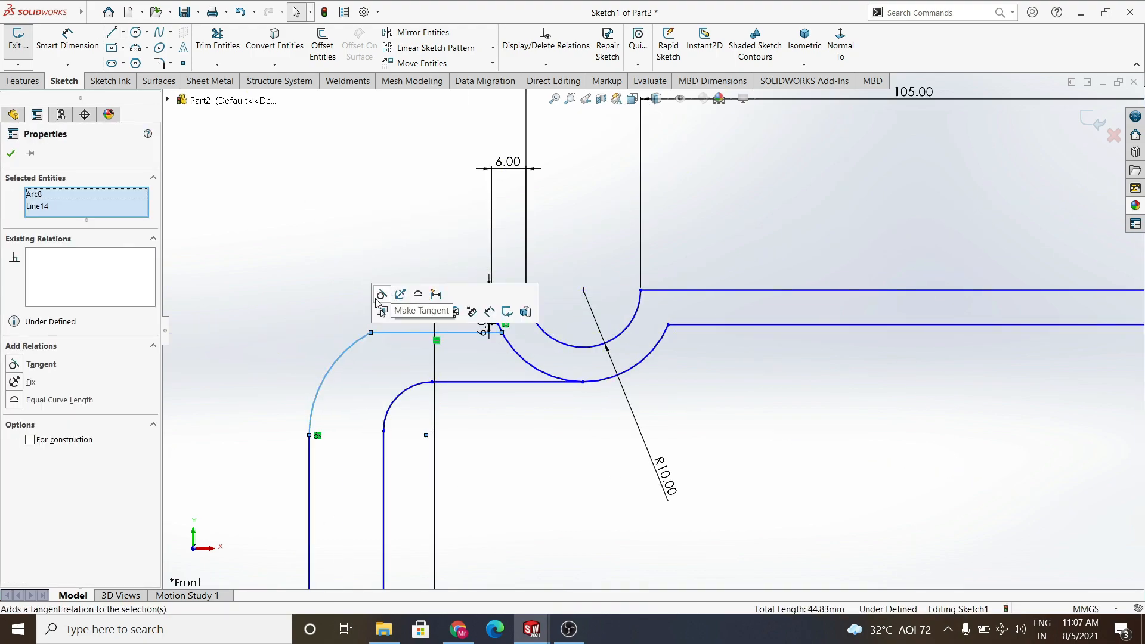
click(386, 293)
click(408, 390)
key(Escape)
click(321, 398)
key(Escape)
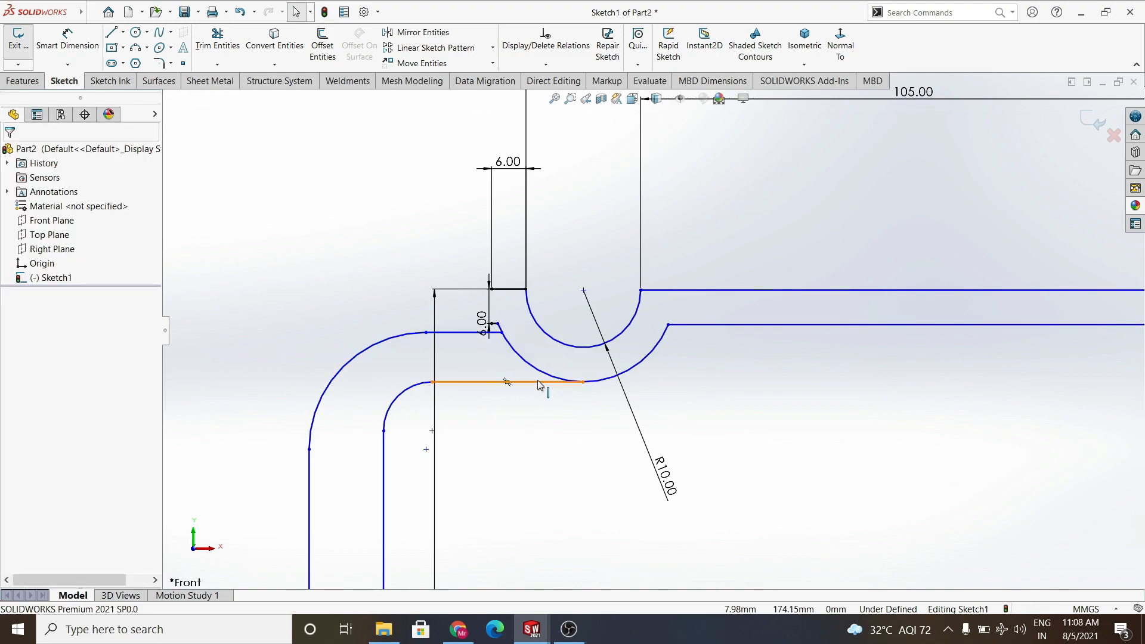
Dimension the flange's inner corner radius at 9 mm and its outer corner radius at 18 mm
click(67, 46)
click(397, 397)
click(395, 391)
text(9)
key(Return)
click(358, 355)
click(329, 327)
text(18)
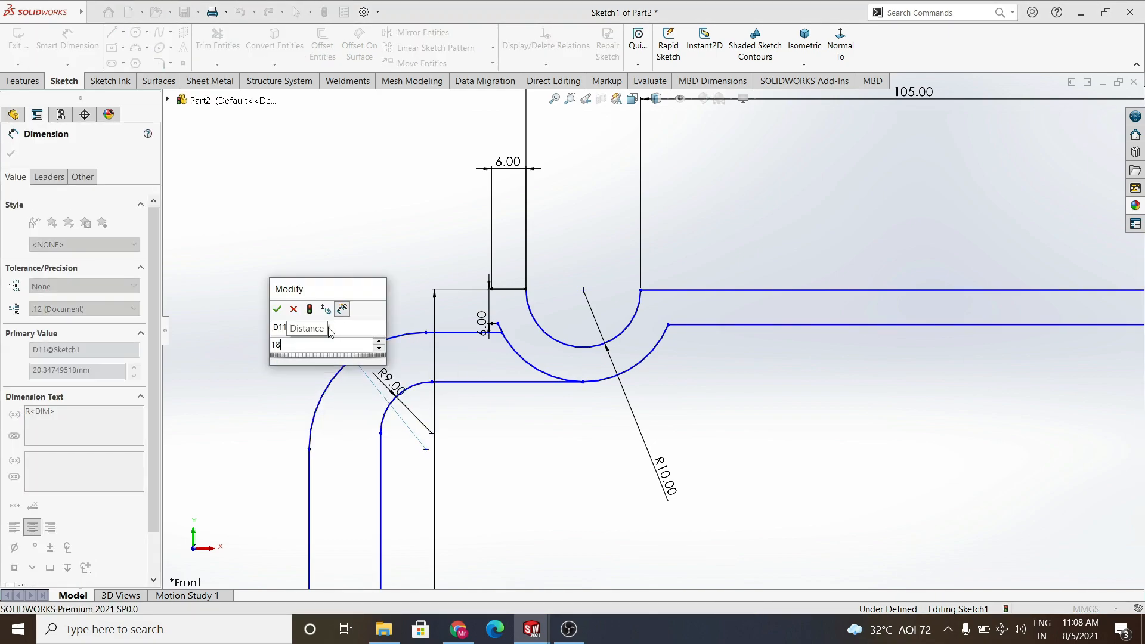
key(Return)
Dimension the thickness of the flange's vertical leg and of its horizontal section at 9 mm each
click(322, 526)
click(381, 540)
click(350, 546)
text(9)
key(Return)
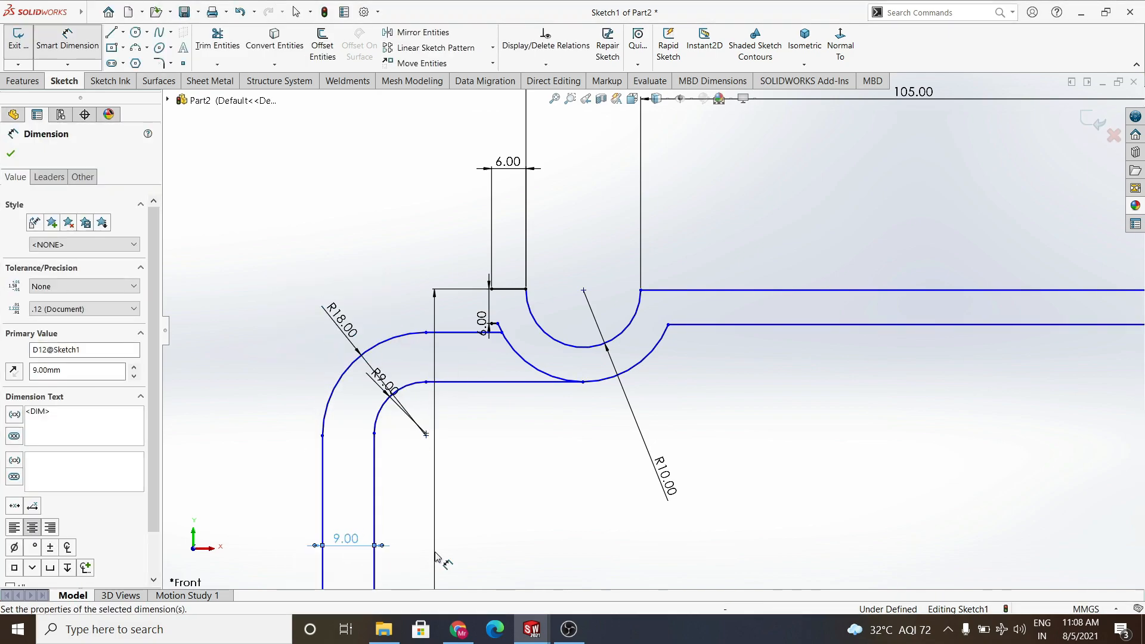
click(466, 330)
click(467, 382)
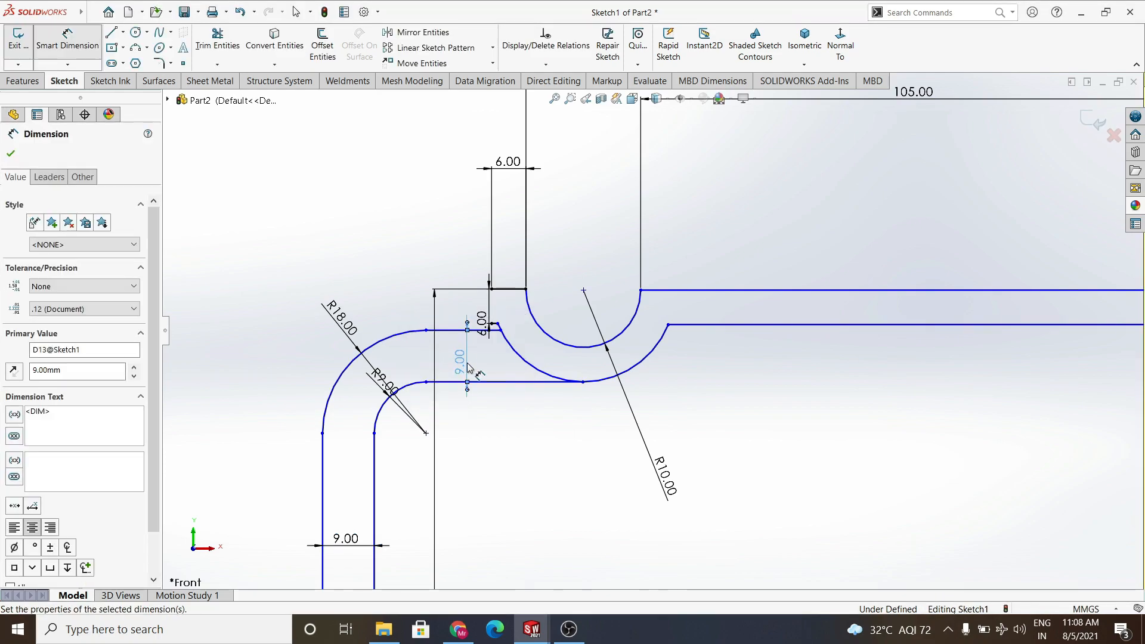
Close the left end of the 6 mm lip with a vertical line
click(112, 32)
click(491, 289)
click(492, 323)
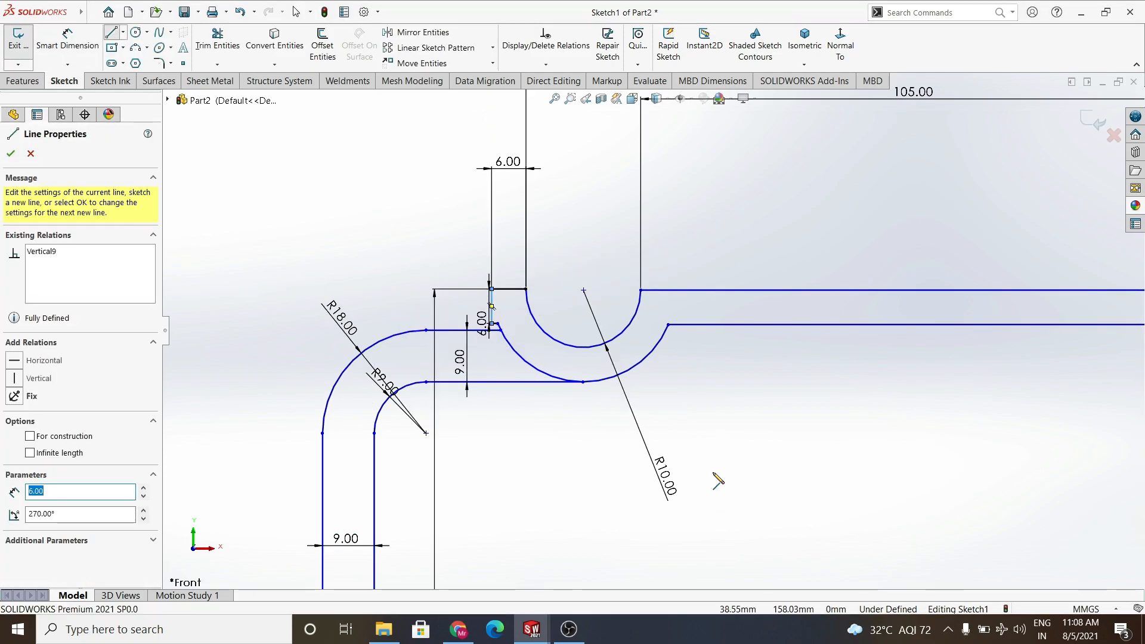
Trim away the outer offset arc segment between the flange's two horizontal lines
scroll(713, 474, up, 2)
click(218, 41)
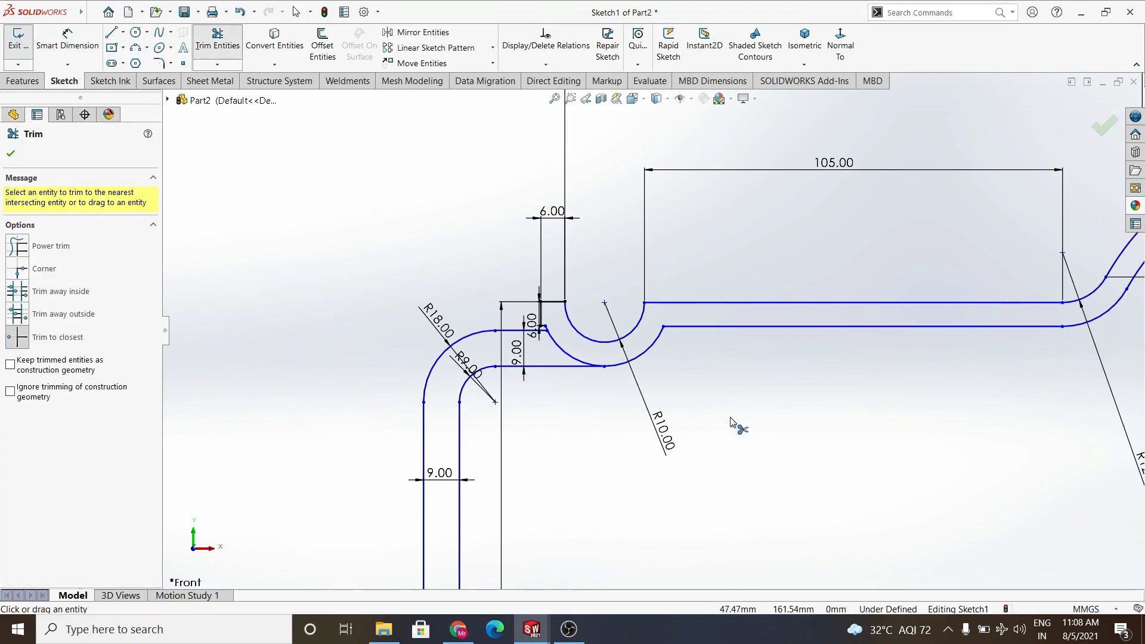
click(564, 352)
click(610, 353)
scroll(622, 382, up, 5)
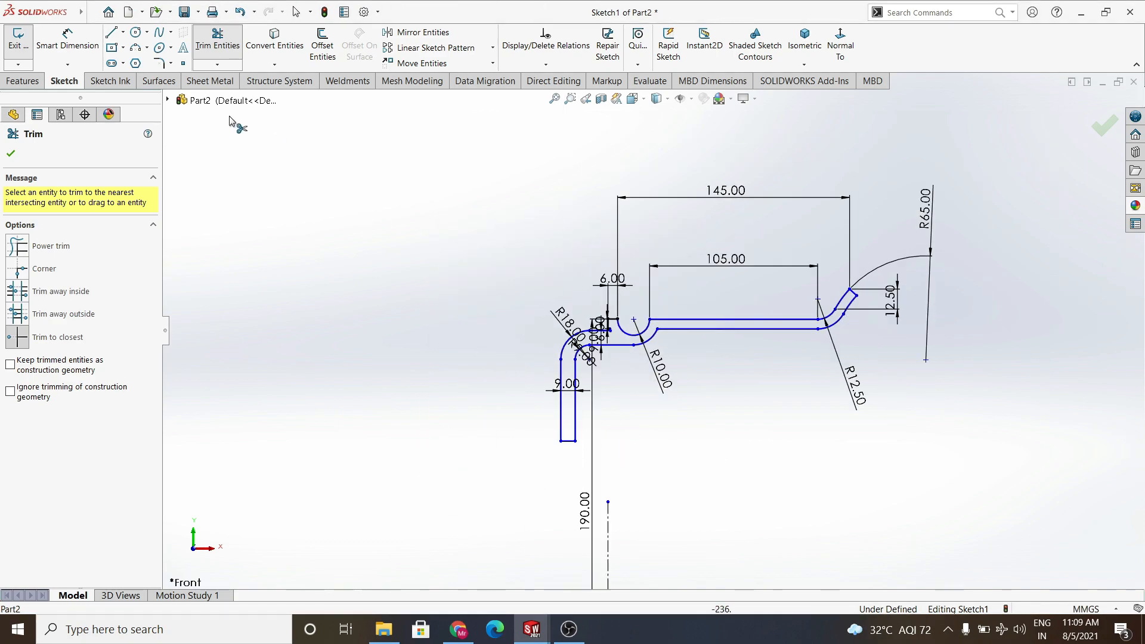
Exit the sketch and revolve the closed profile about the horizontal centerline
click(18, 39)
click(23, 81)
click(67, 46)
click(590, 502)
mouse_move(754, 403)
middle_down()
mouse_move(871, 401)
mouse_move(841, 247)
mouse_move(888, 352)
middle_up()
click(11, 153)
Start a sketch on the rim's flat annular face and draw a circle about 23 mm in diameter directly above the origin
middle_drag(817, 412, 948, 412)
click(714, 328)
click(767, 297)
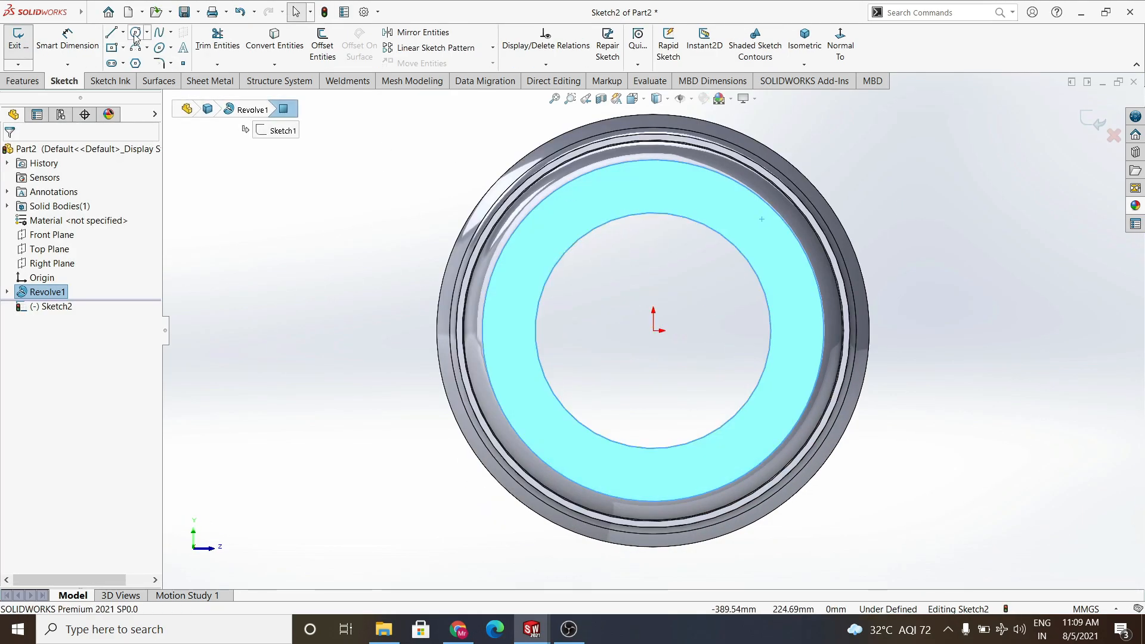
click(136, 33)
click(653, 188)
click(662, 196)
Set the circle's diameter to 15 mm
click(68, 40)
click(661, 196)
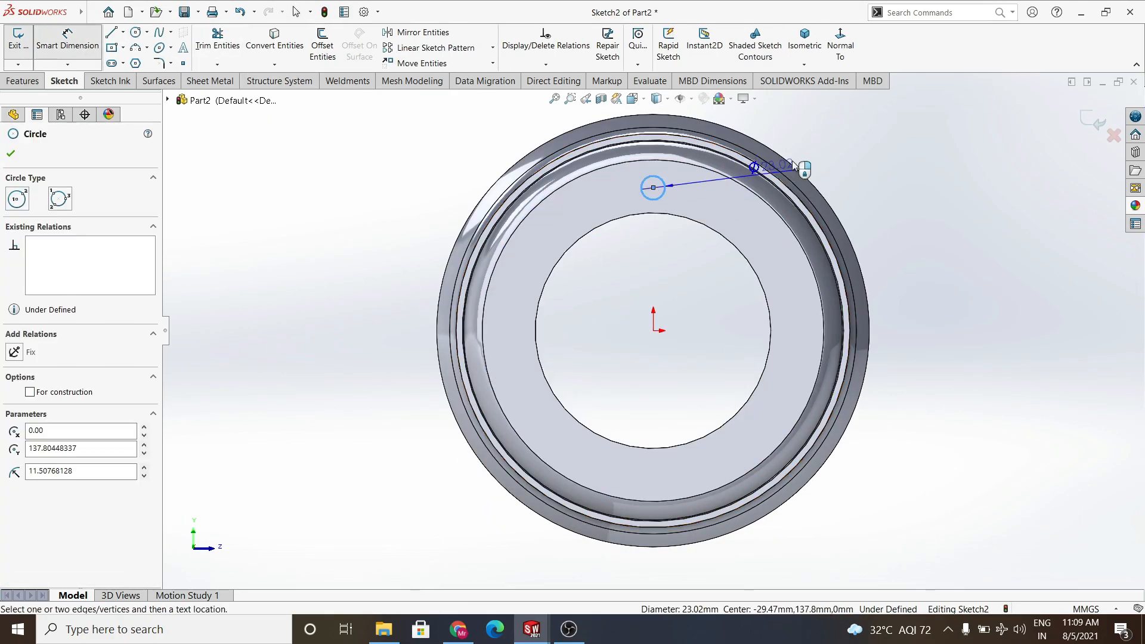
click(823, 145)
text(15)
key(Return)
Dimension the circle's center 120 mm vertically from the origin
click(654, 330)
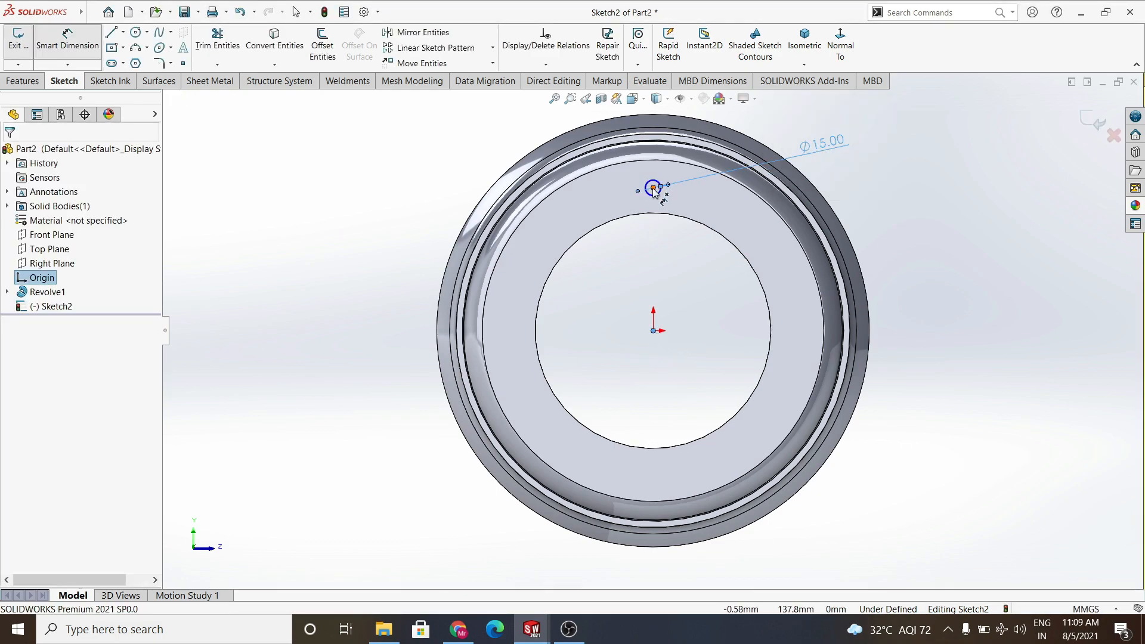
click(653, 188)
click(701, 275)
text(120)
key(Return)
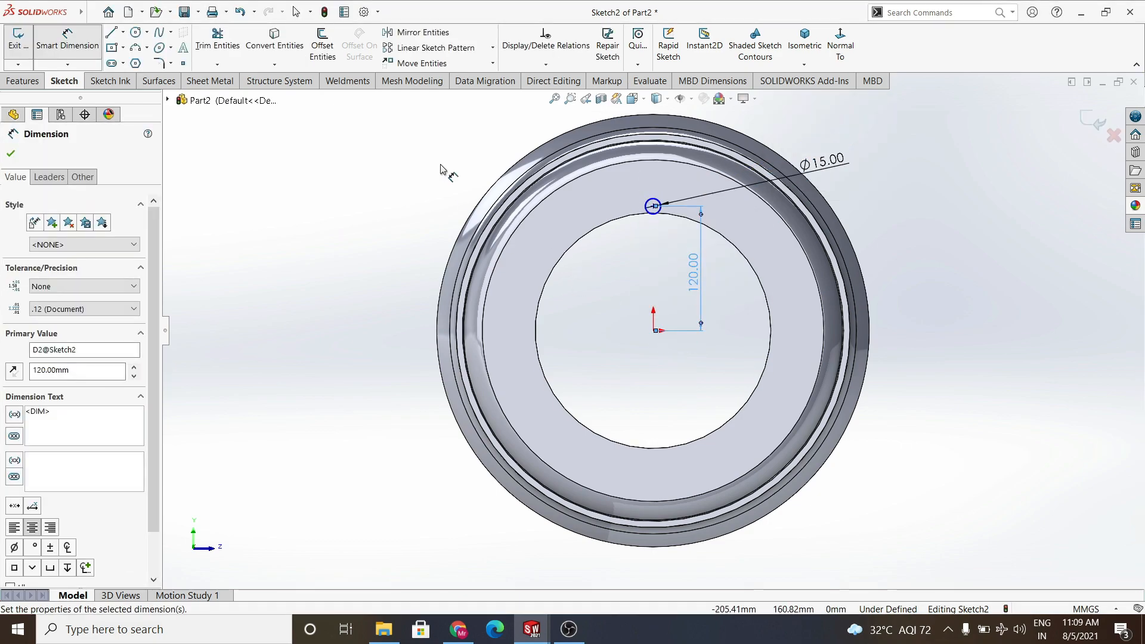
Add a vertical relation between the circle's center and the origin
key(Escape)
scroll(655, 239, down, 5)
click(656, 156)
ctrl+click(655, 472)
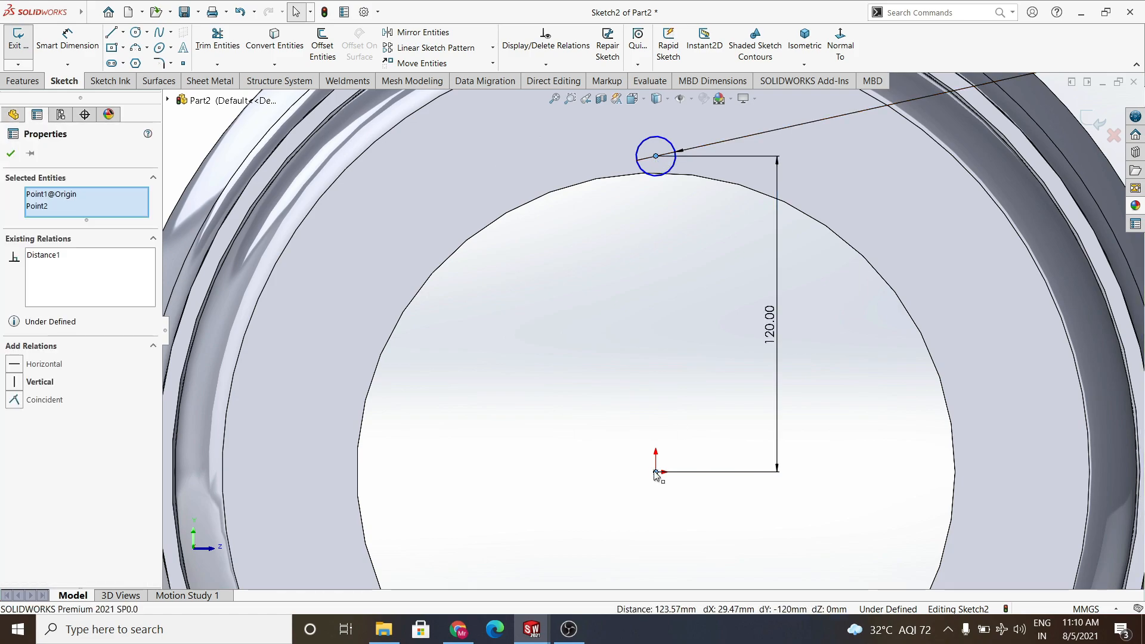
click(705, 417)
scroll(686, 406, up, 3)
Exit the sketch and cut the circle through the part with the Through All end condition
click(18, 43)
click(121, 240)
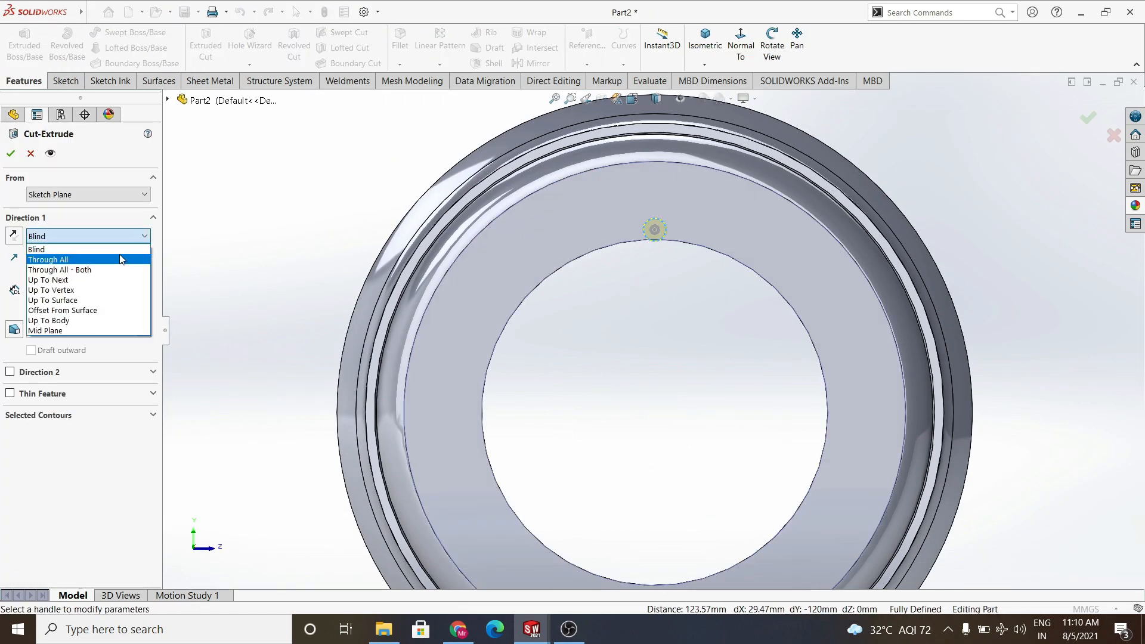
click(119, 258)
click(11, 154)
Reopen the revolve profile sketch and the hole sketch to check the dimensions that position the hole and inner edge
click(7, 292)
right_click(59, 305)
click(69, 272)
click(21, 33)
click(7, 321)
click(60, 323)
click(78, 289)
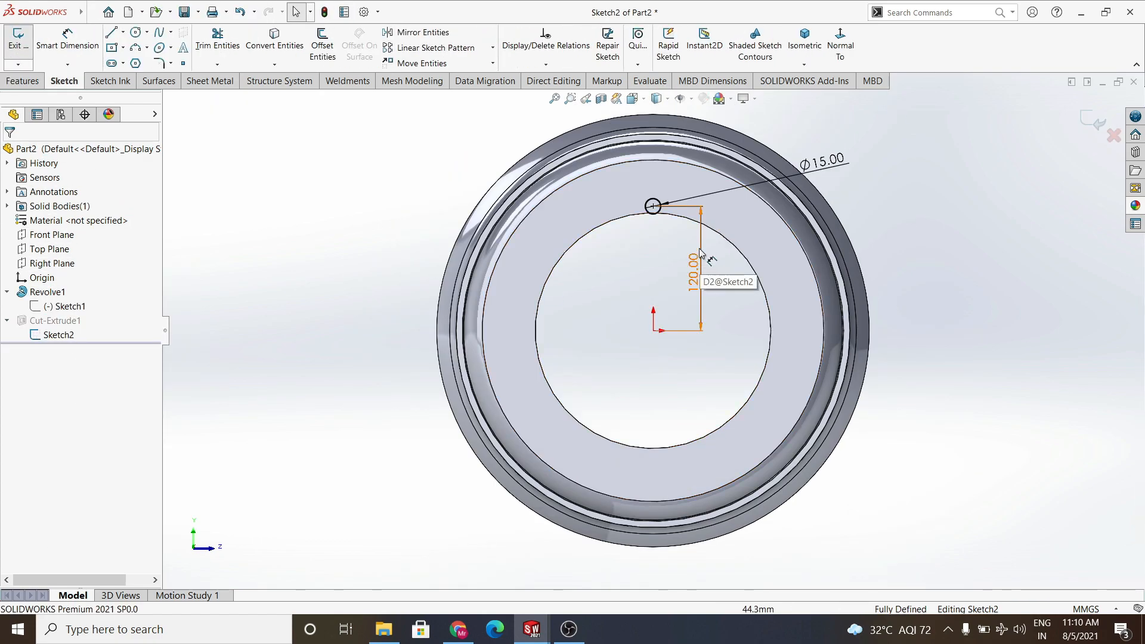
scroll(751, 320, down, 3)
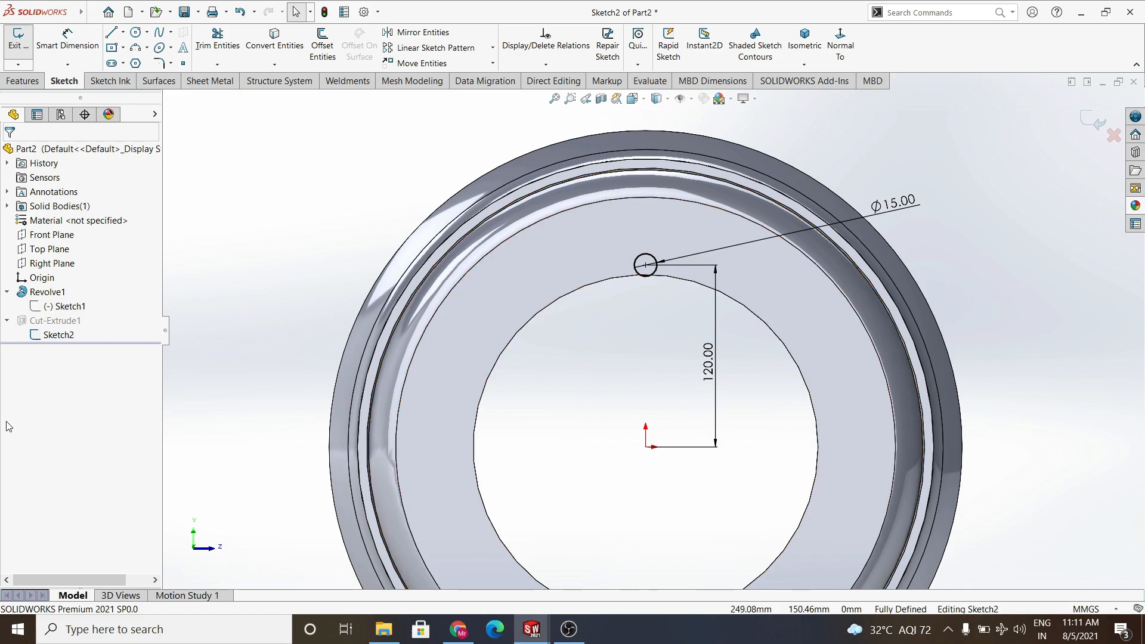
click(17, 37)
Edit the revolve profile sketch, dimension the length of the flange's vertical leg, and rebuild the part
right_click(59, 306)
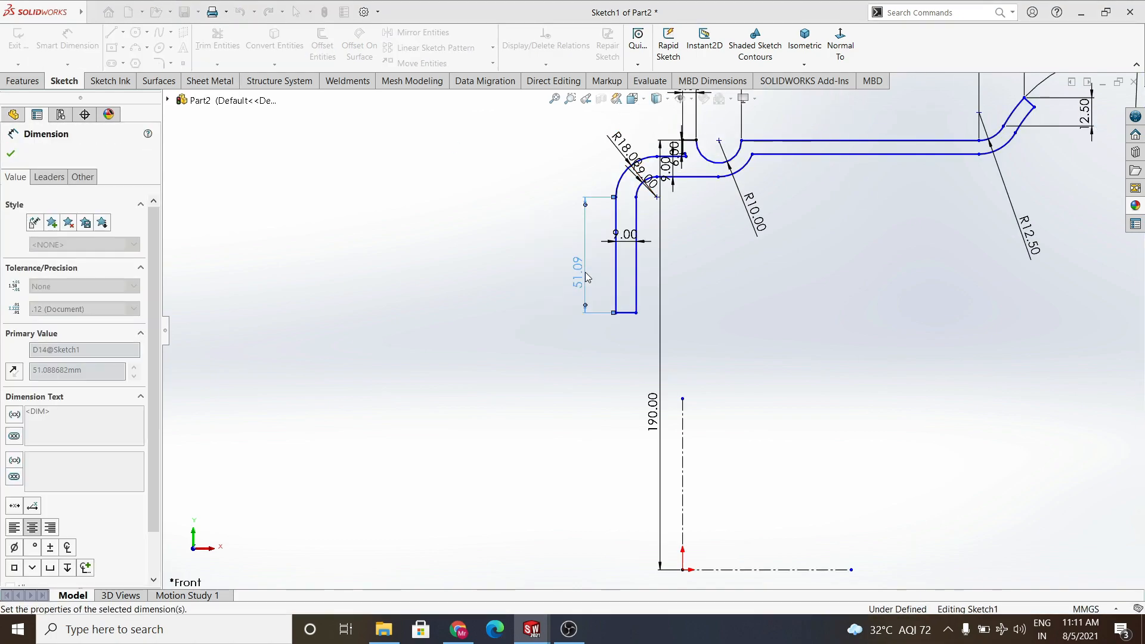
click(17, 37)
middle_drag(642, 256, 752, 272)
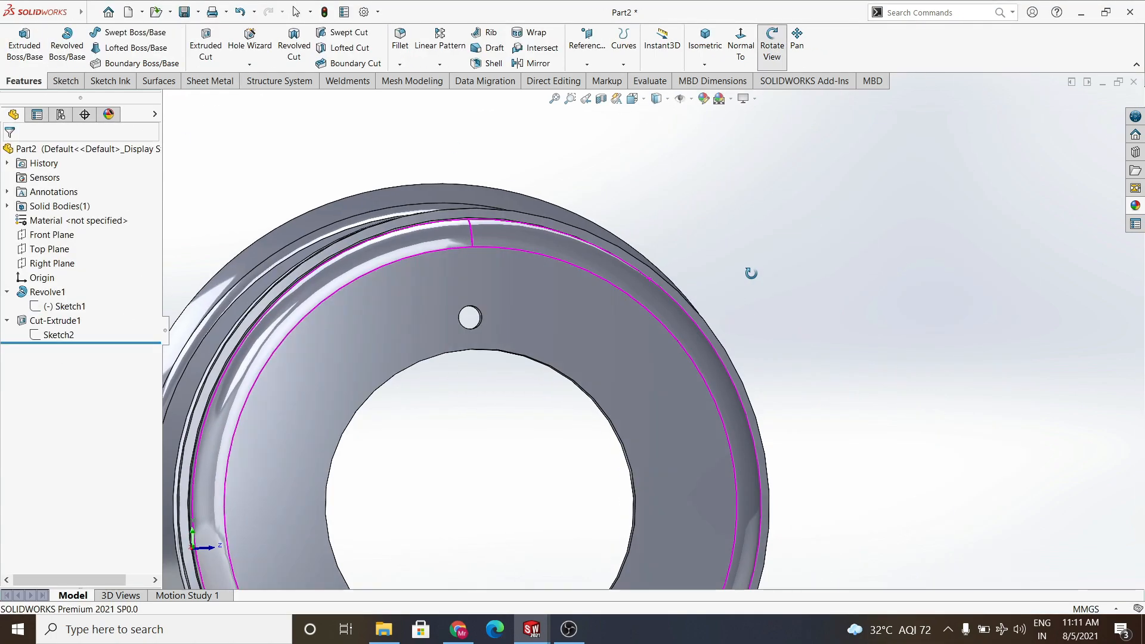
Circular-pattern the bolt hole cut around the rim's inner bore edge with 15 equally spaced instances over 360 degrees
middle_drag(544, 207, 520, 196)
click(439, 64)
click(457, 94)
click(744, 53)
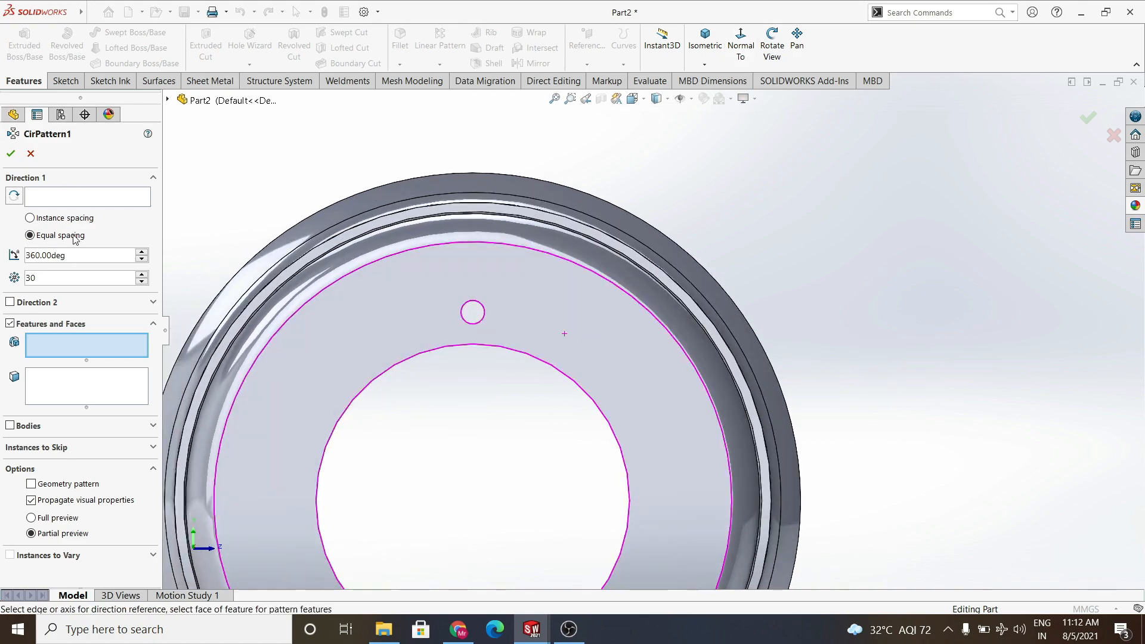
scroll(504, 310, down, 3)
middle_drag(501, 325, 490, 323)
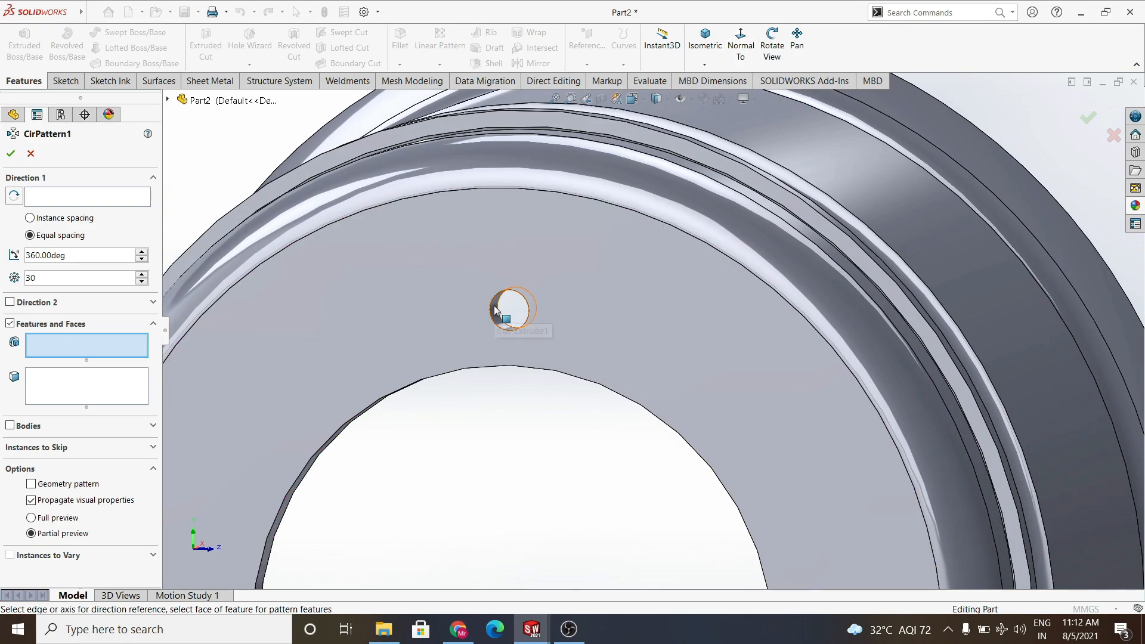
click(496, 313)
click(58, 196)
click(497, 365)
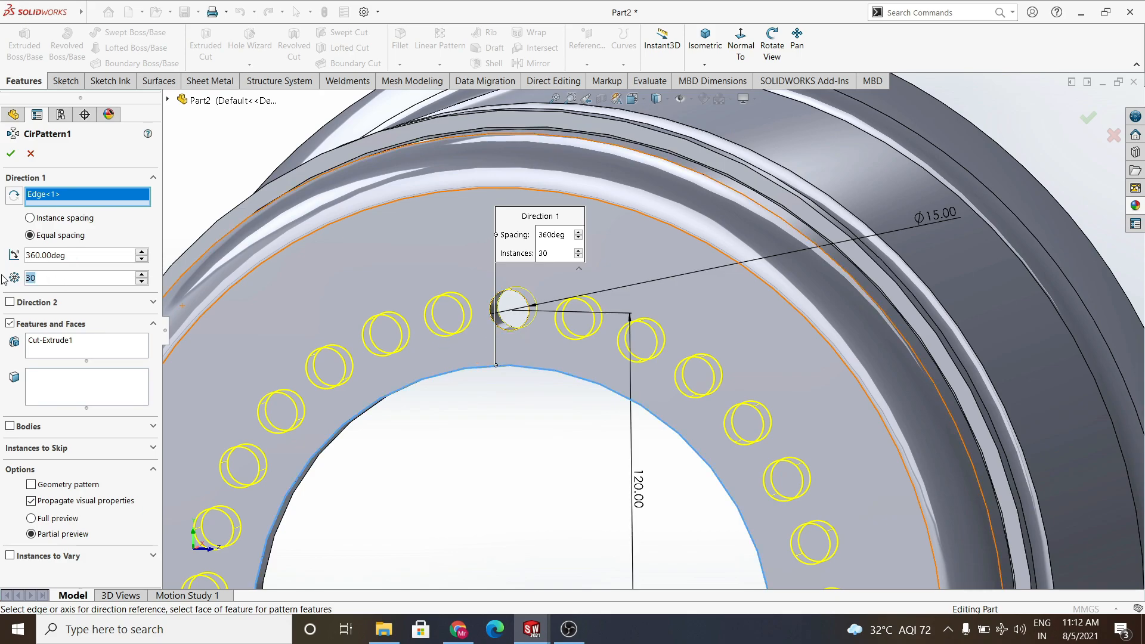
text(15)
key(Return)
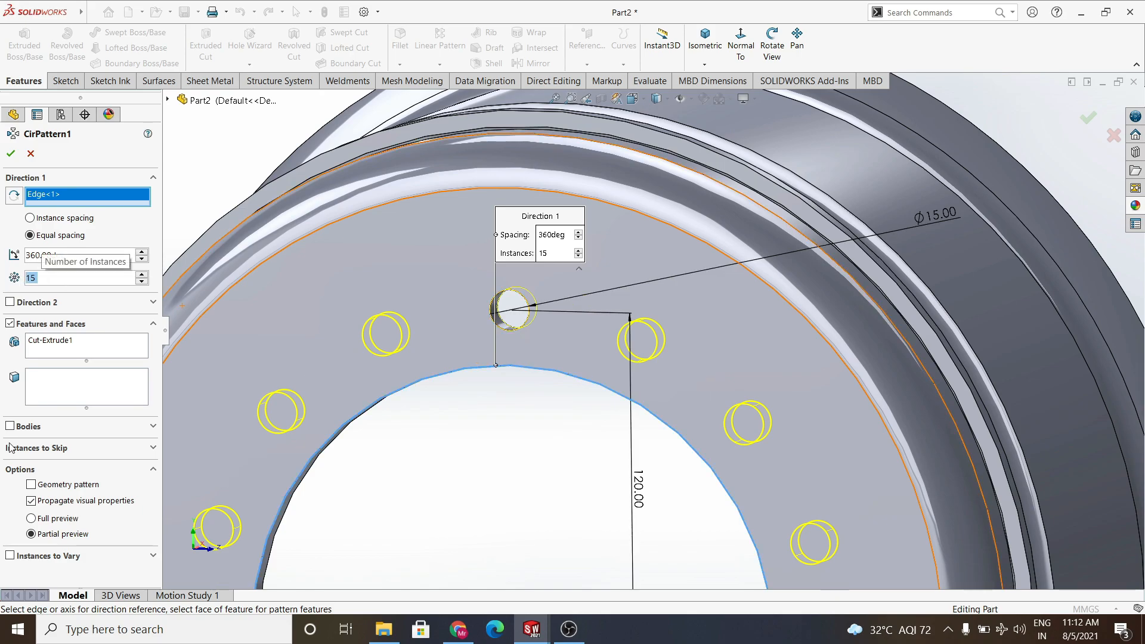
click(11, 153)
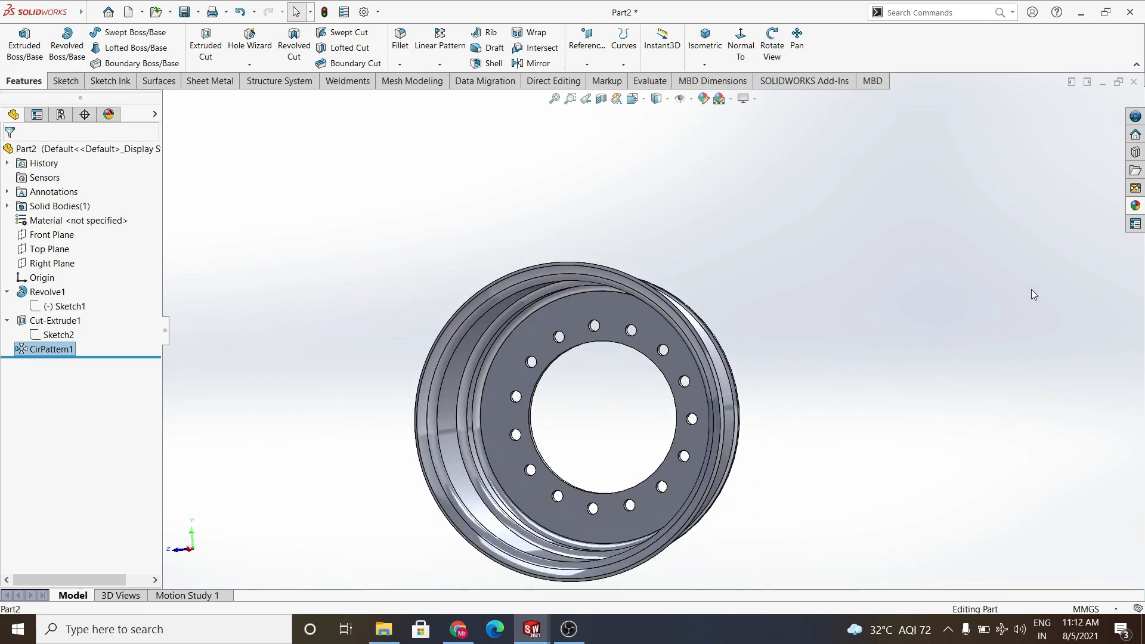
Fillet the circumferential flange geometry on both sides of the rim with a 2.5 mm radius
click(400, 48)
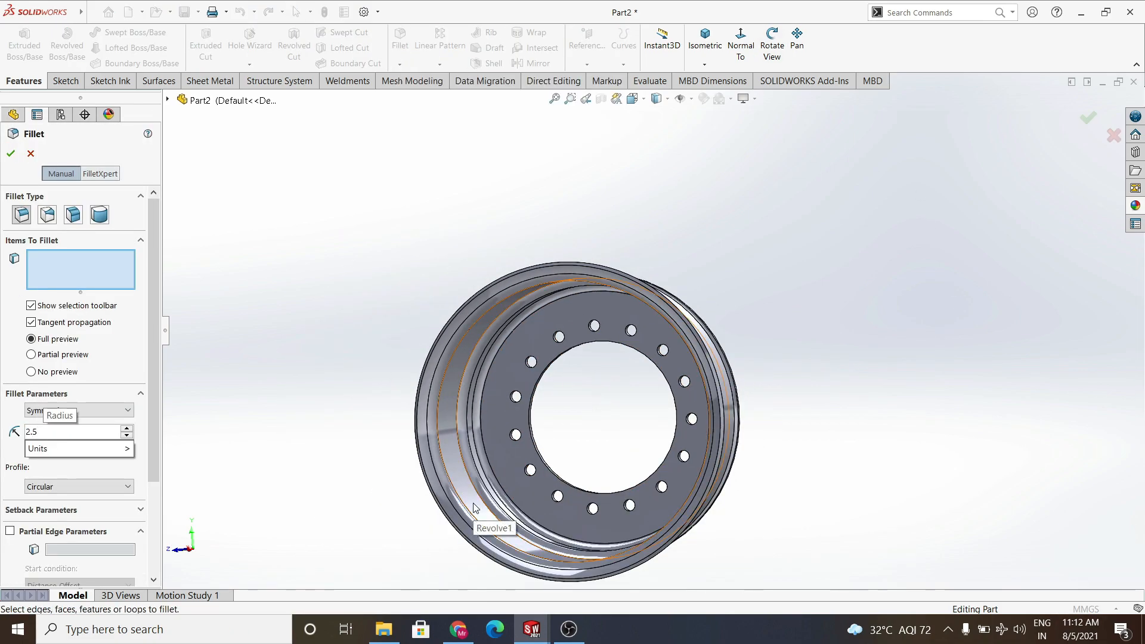
middle_drag(476, 508, 346, 441)
scroll(585, 373, down, 4)
middle_drag(585, 373, 299, 328)
scroll(297, 327, down, 3)
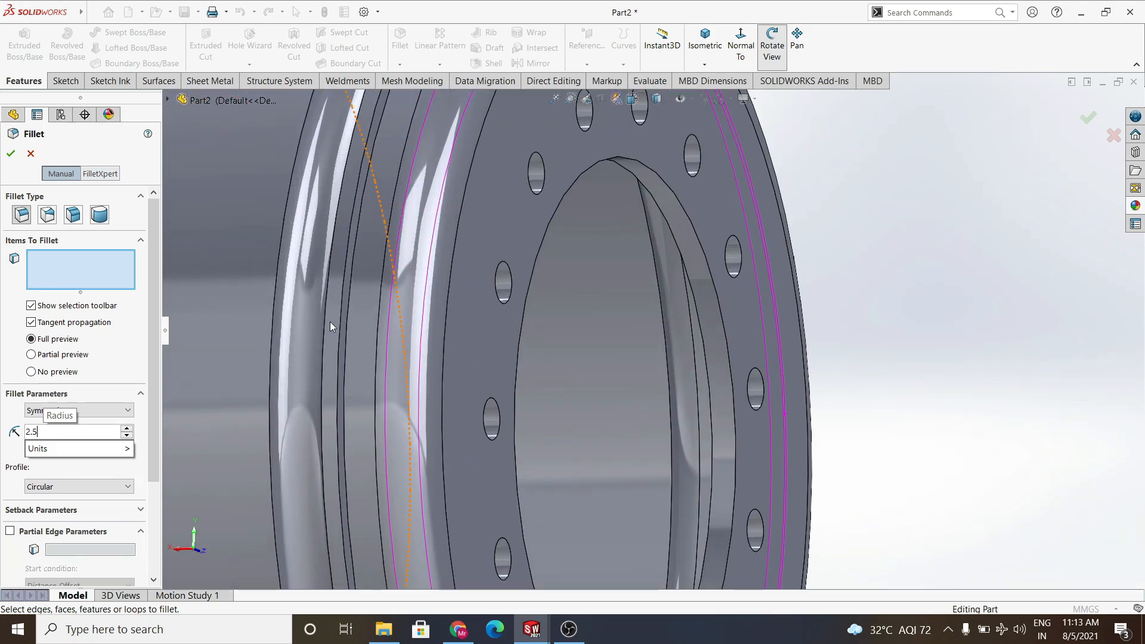
click(342, 342)
scroll(377, 351, up, 2)
middle_drag(460, 355, 603, 301)
scroll(580, 322, up, 3)
scroll(370, 371, down, 4)
click(424, 379)
scroll(513, 377, up, 2)
scroll(614, 334, up, 2)
click(11, 153)
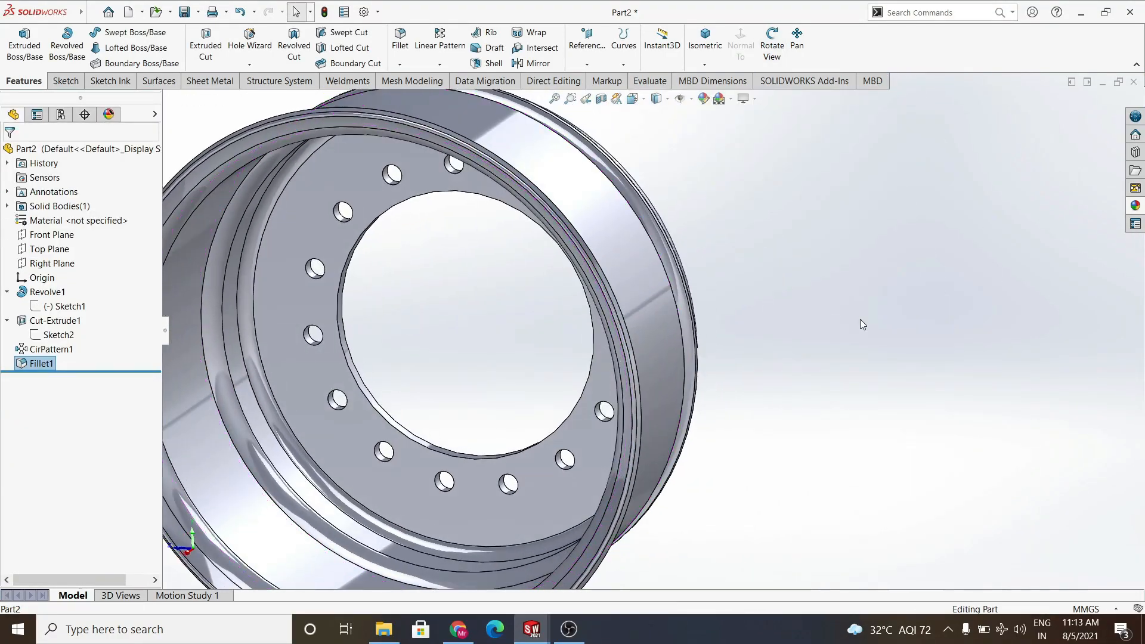
Browse the Metal appearances and apply a reddish-brown metal finish to the whole rim
click(1129, 209)
click(1008, 150)
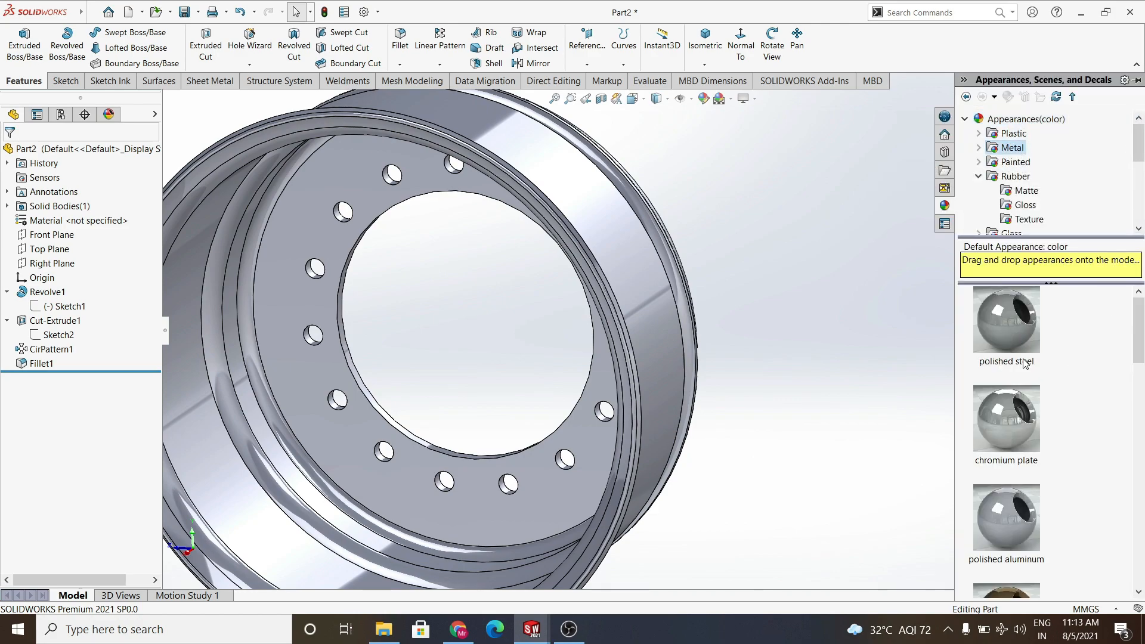
click(980, 148)
click(1029, 178)
scroll(1032, 423, down, 5)
click(1027, 191)
scroll(1030, 382, down, 5)
click(1030, 206)
scroll(998, 416, down, 5)
click(1027, 348)
double_click(1027, 351)
click(818, 278)
Save the part as rim in the Forklift folder
scroll(818, 277, up, 1)
middle_drag(818, 278, 632, 334)
scroll(965, 295, up, 2)
middle_drag(965, 295, 931, 295)
key(ctrl+s)
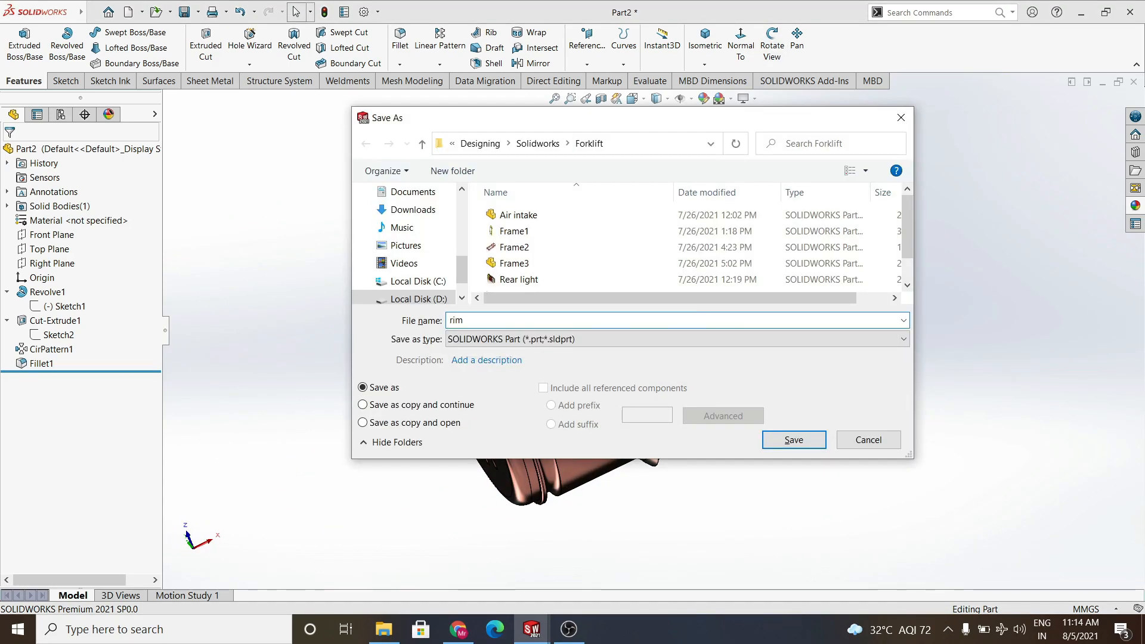